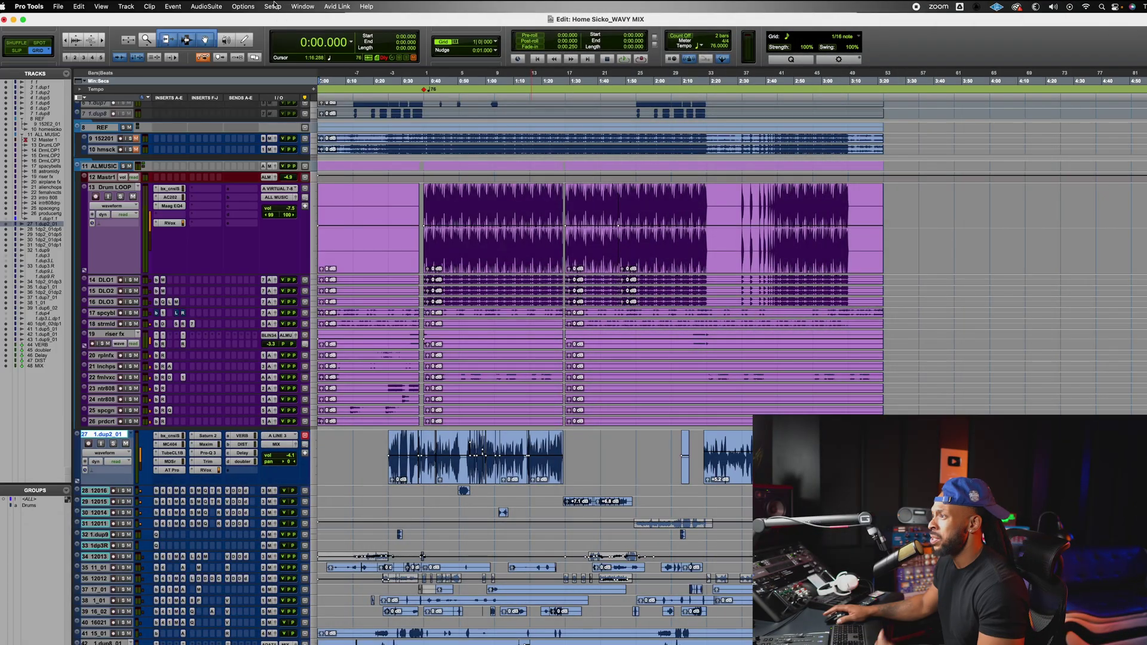
- Open the System Usage window from the Window menu and move it aside
click(273, 6)
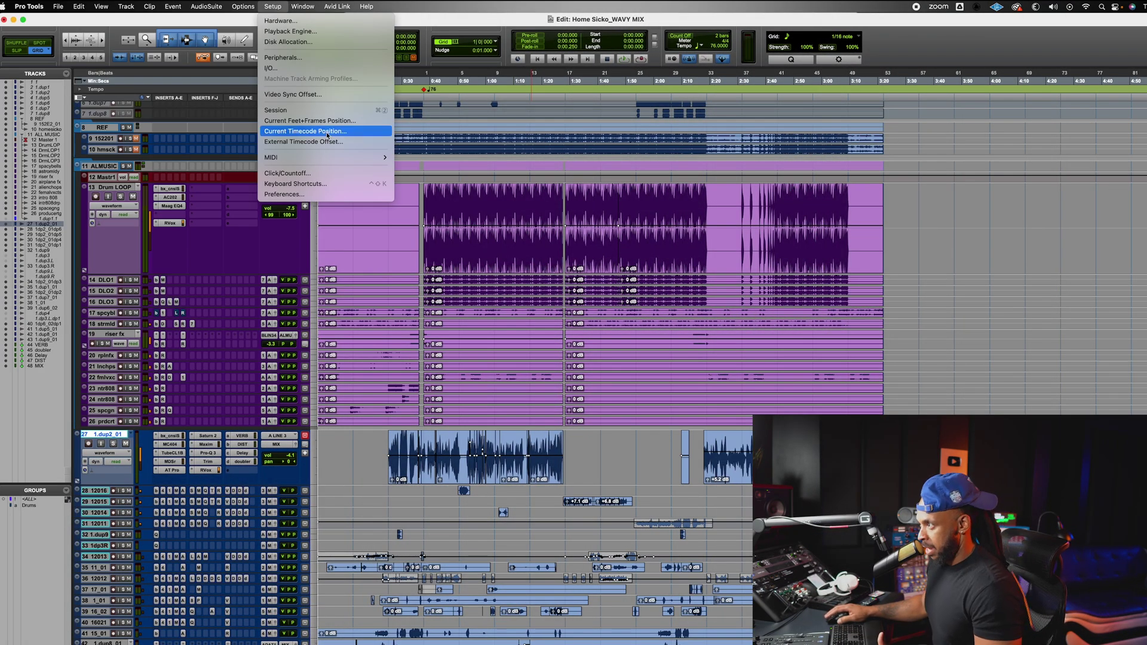
click(284, 7)
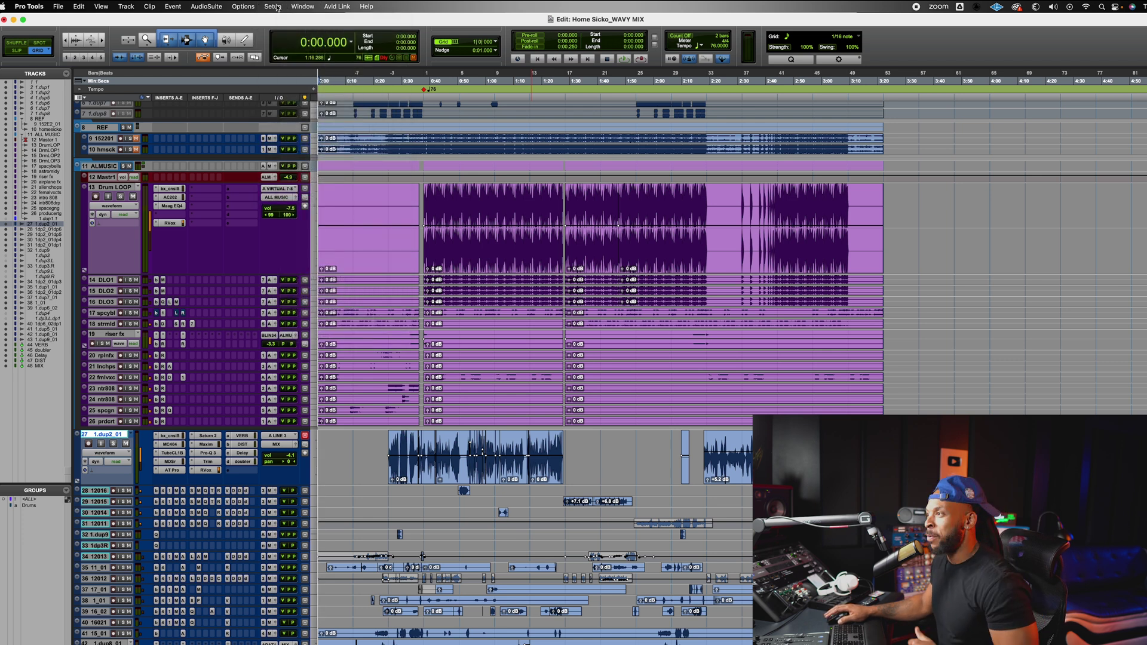
click(303, 6)
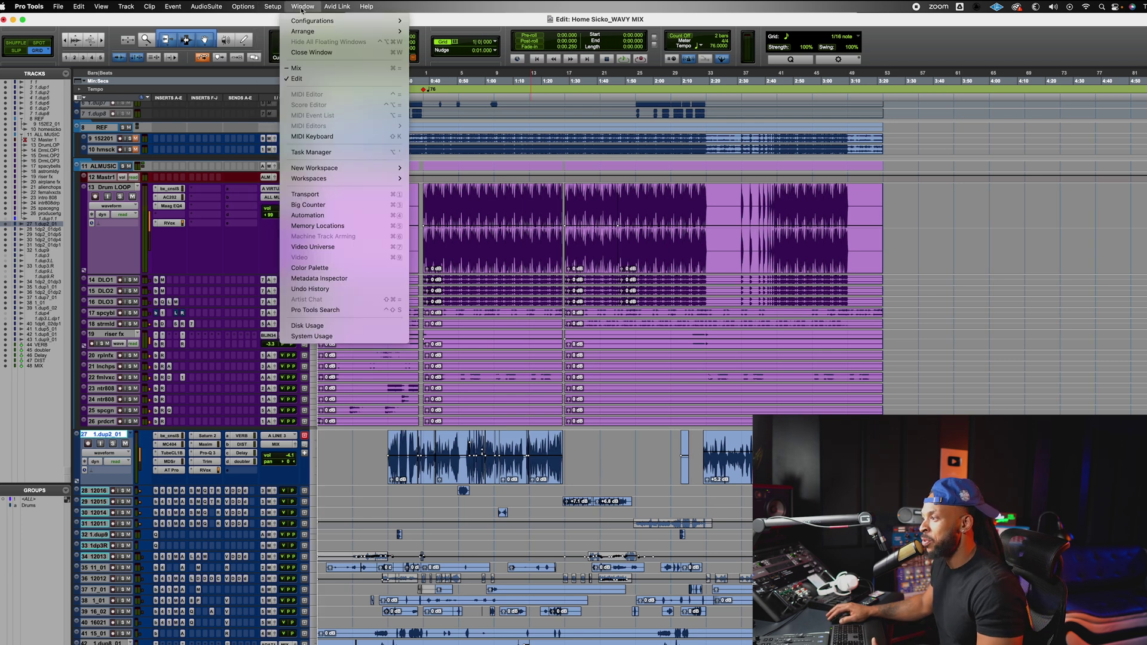
click(390, 336)
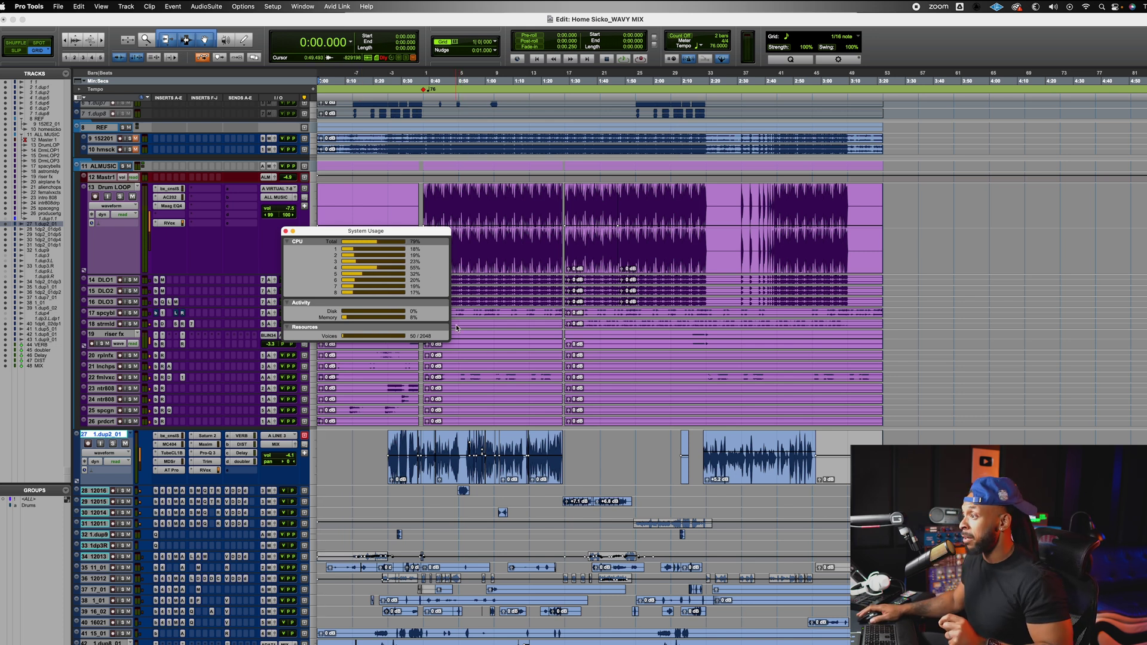
drag(450, 231, 897, 116)
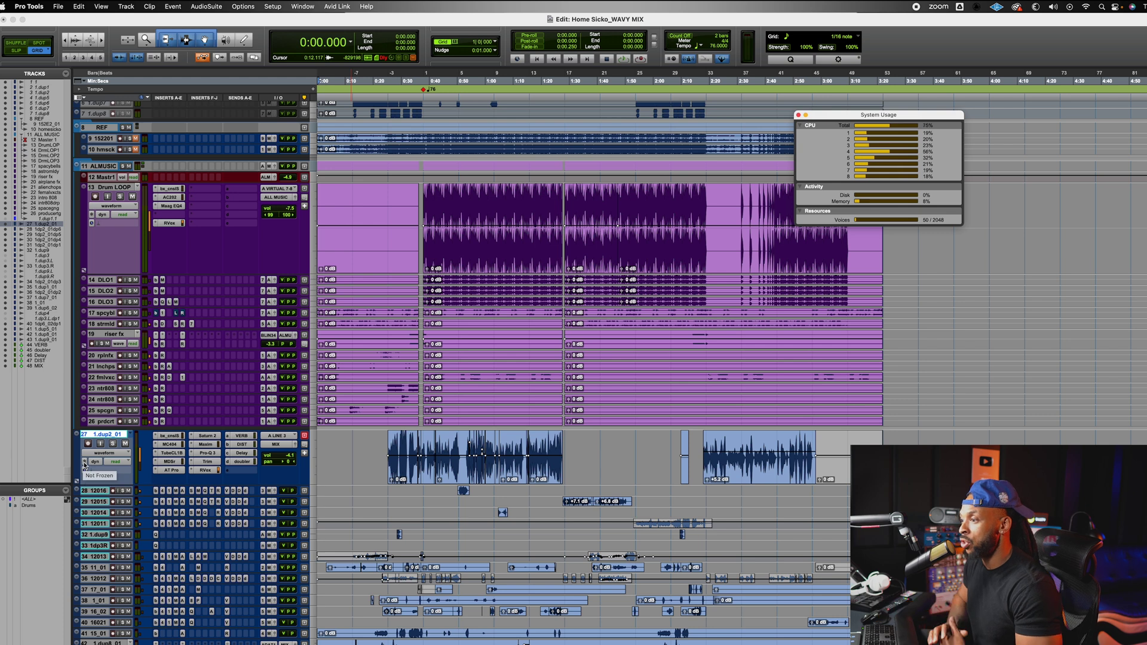
- Freeze the 1.dup2_01 vocal track and reposition the System Usage monitor nearer the centre
click(84, 467)
click(84, 467)
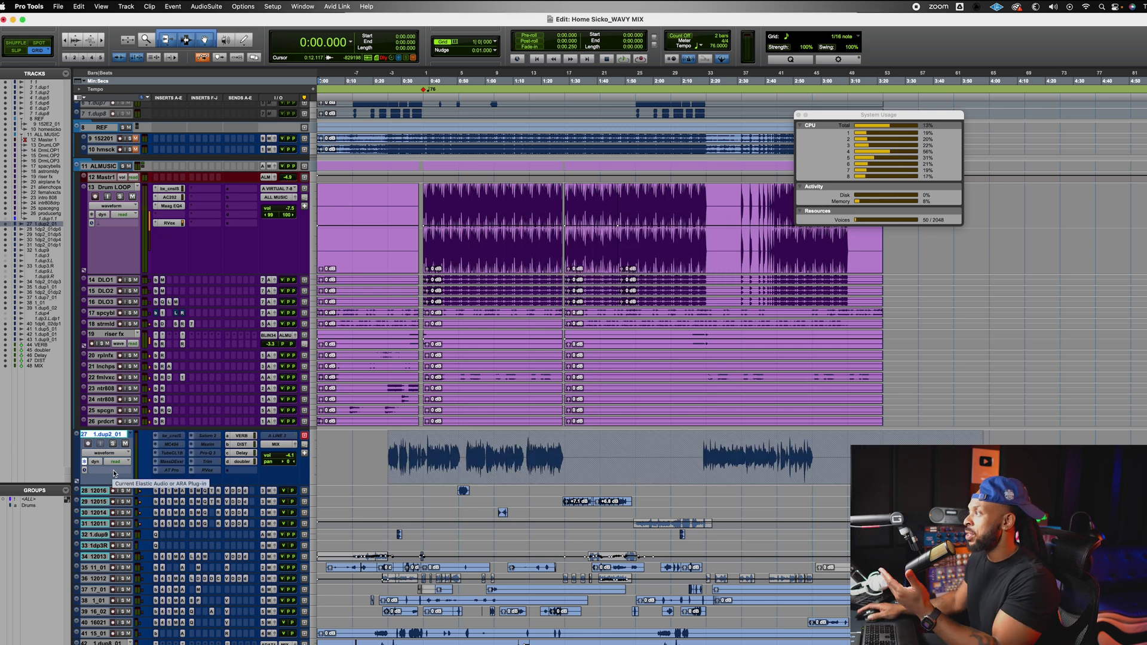
drag(907, 158, 734, 193)
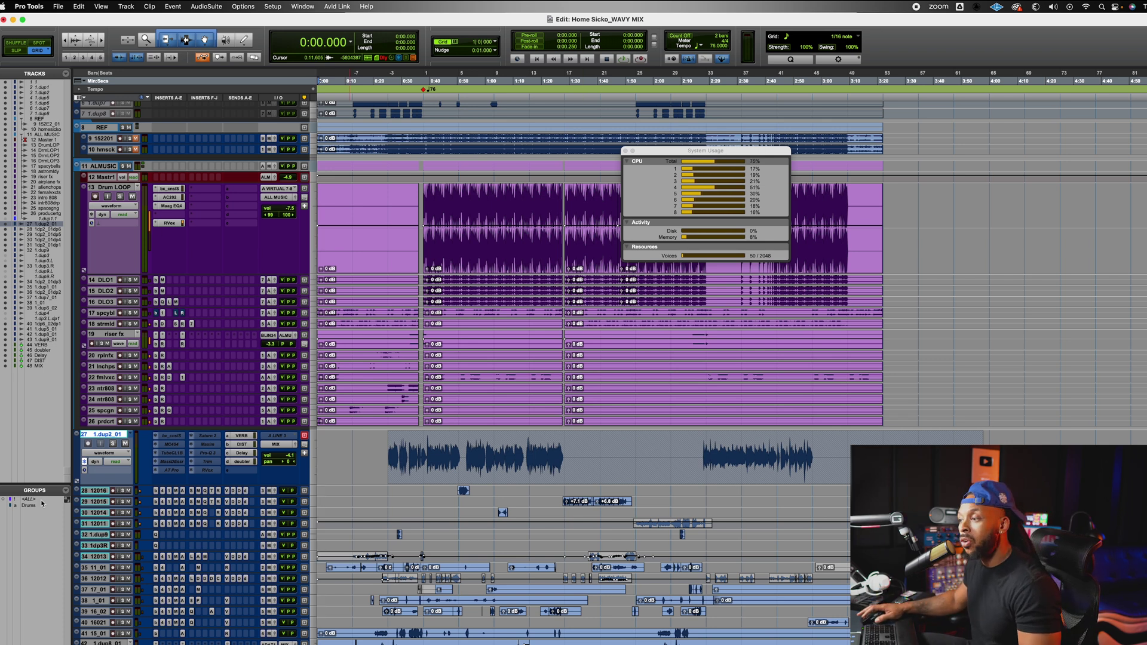
- Unfreeze 1.dup2_01 so its MCADS Multi-Band and Tube-Tech CL 1B inserts are live again
click(85, 466)
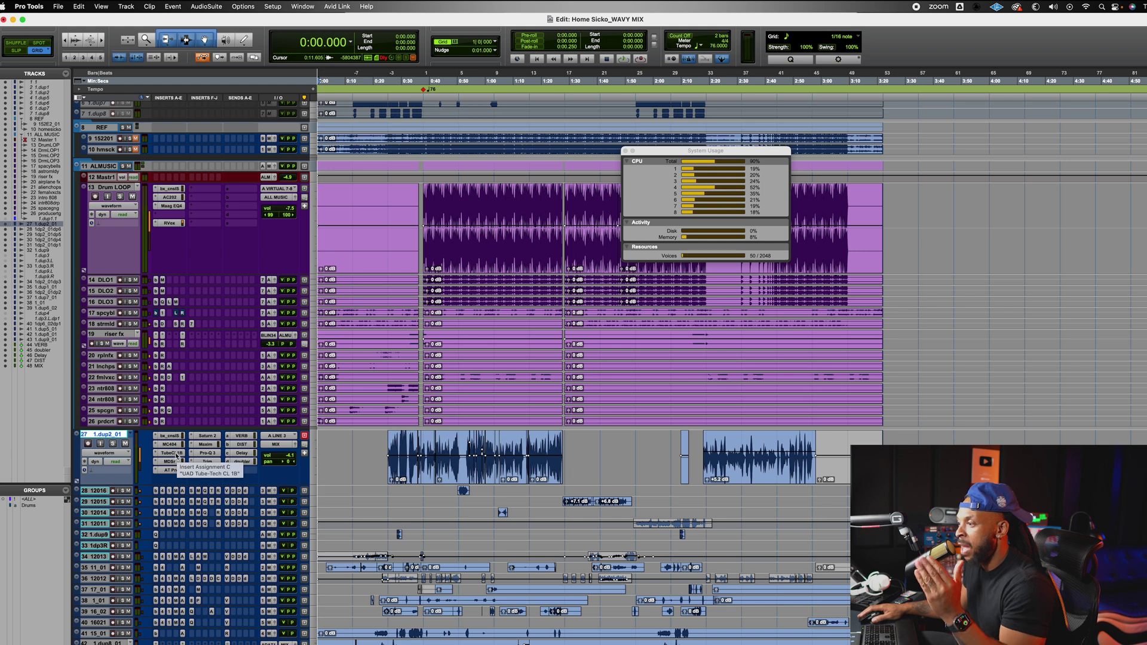
- Open the SSL console and Tube-Tech CL 1B plugin windows on the vocal
click(178, 436)
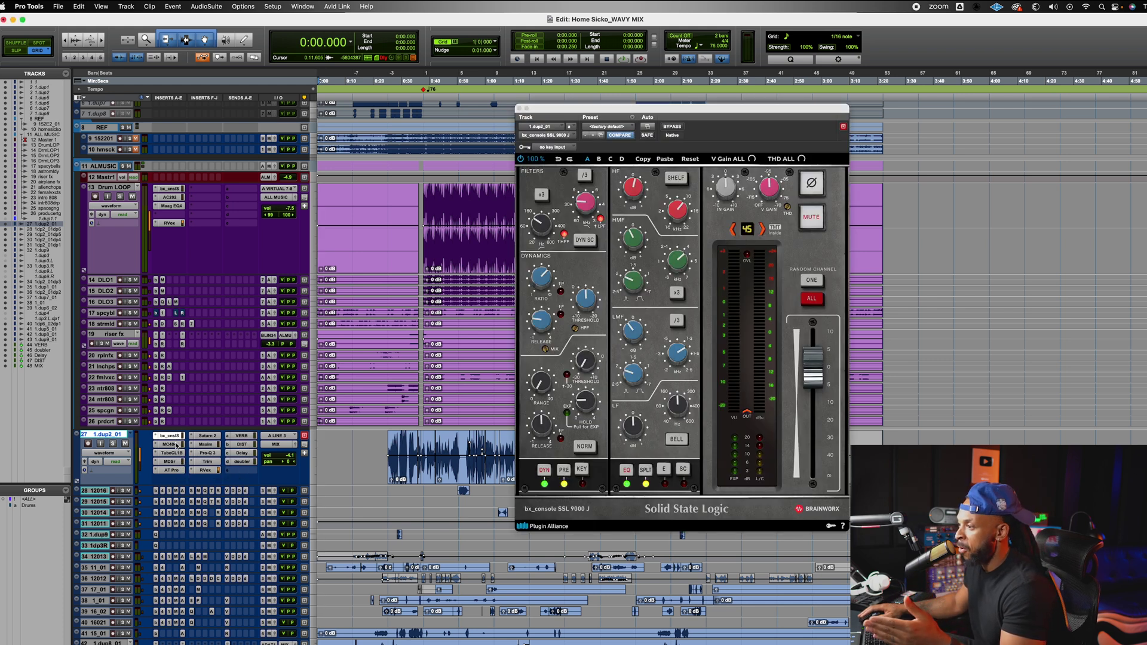
click(179, 452)
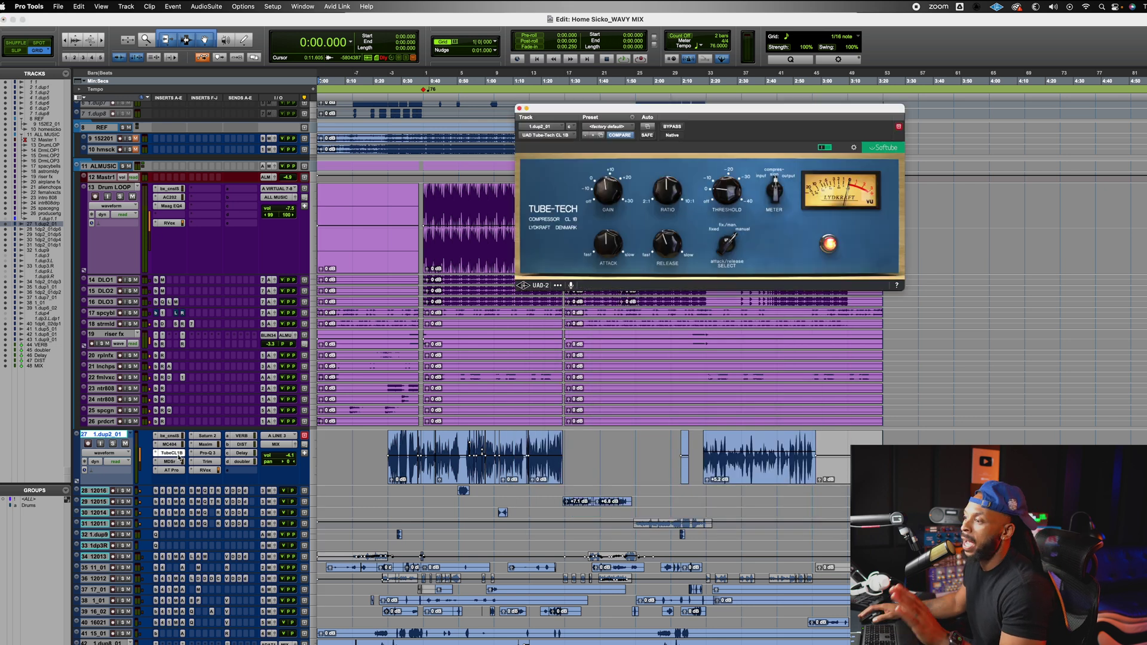
click(180, 455)
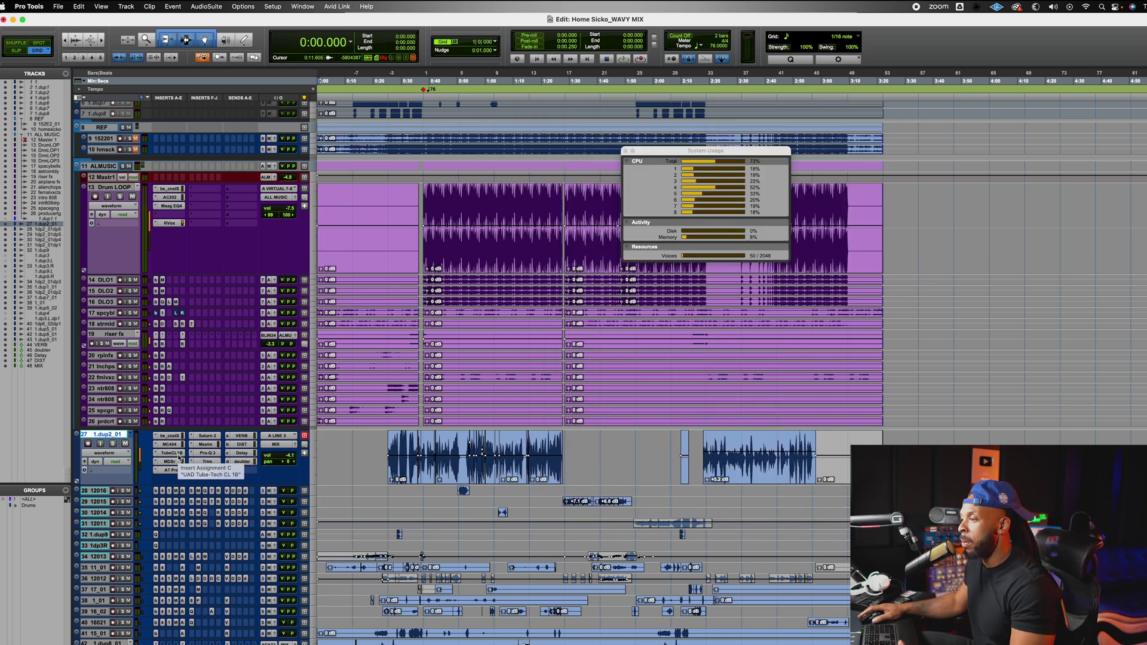
- Freeze 1.dup2_01 up to its Tube-Tech CL 1B insert
right_click(179, 458)
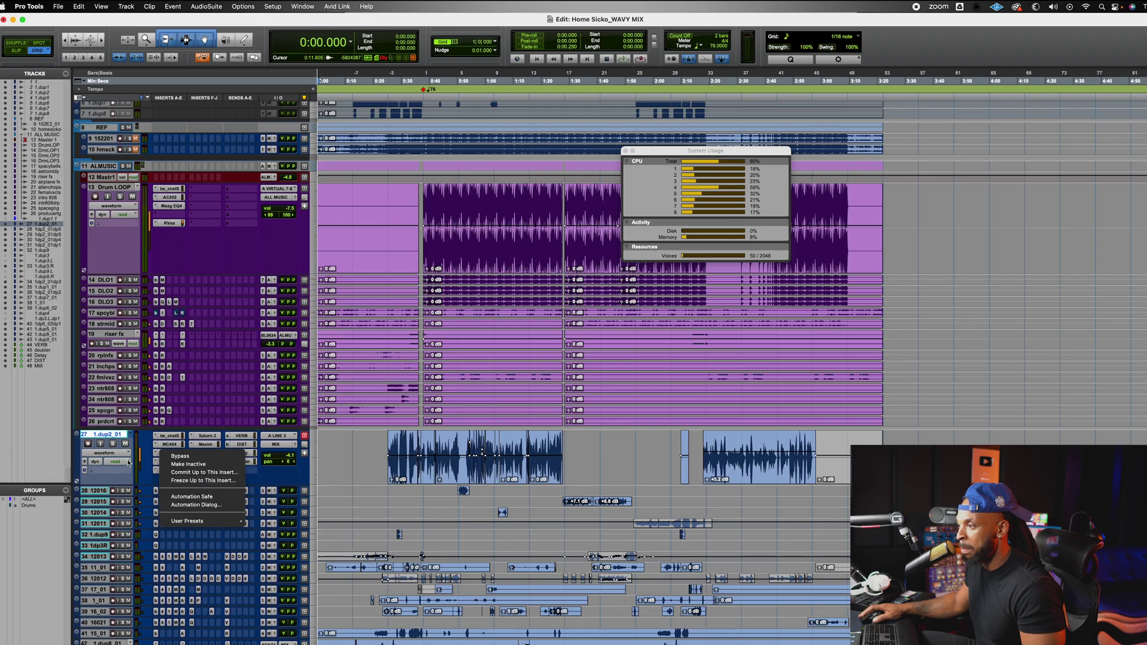
click(128, 463)
scroll(128, 463, up, 3)
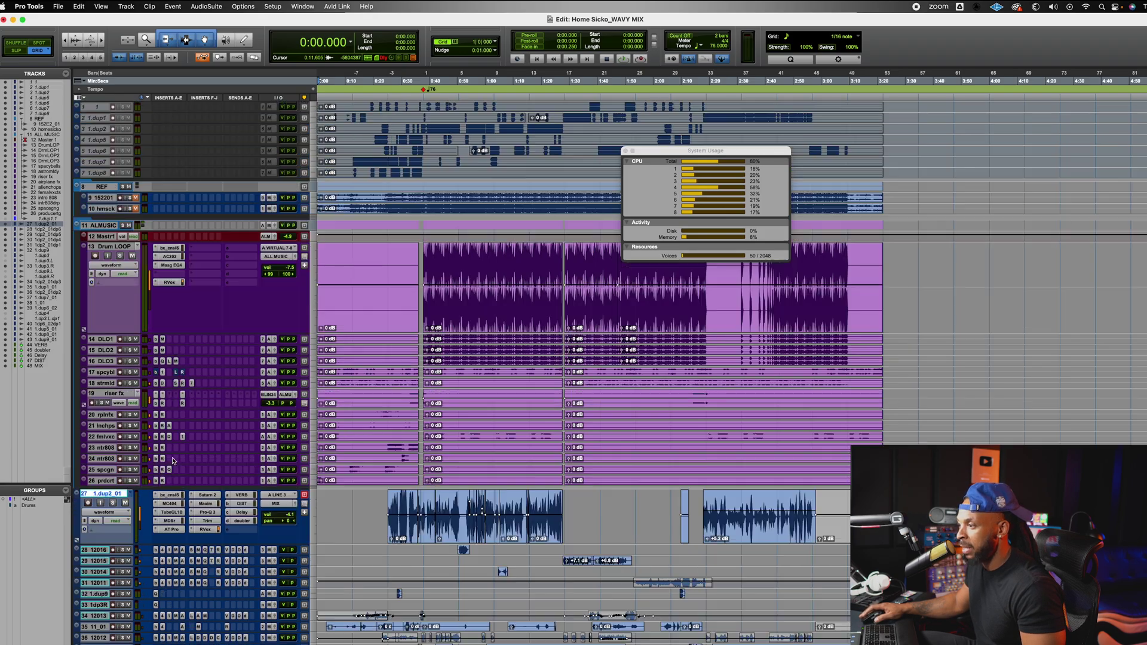
right_click(170, 518)
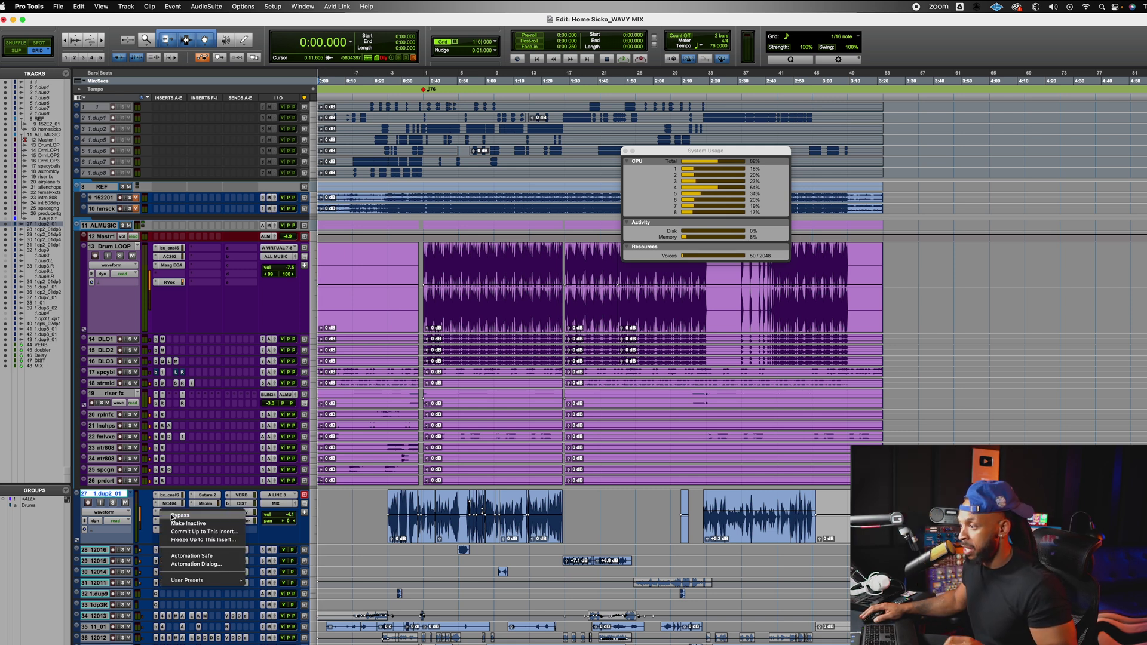
click(186, 541)
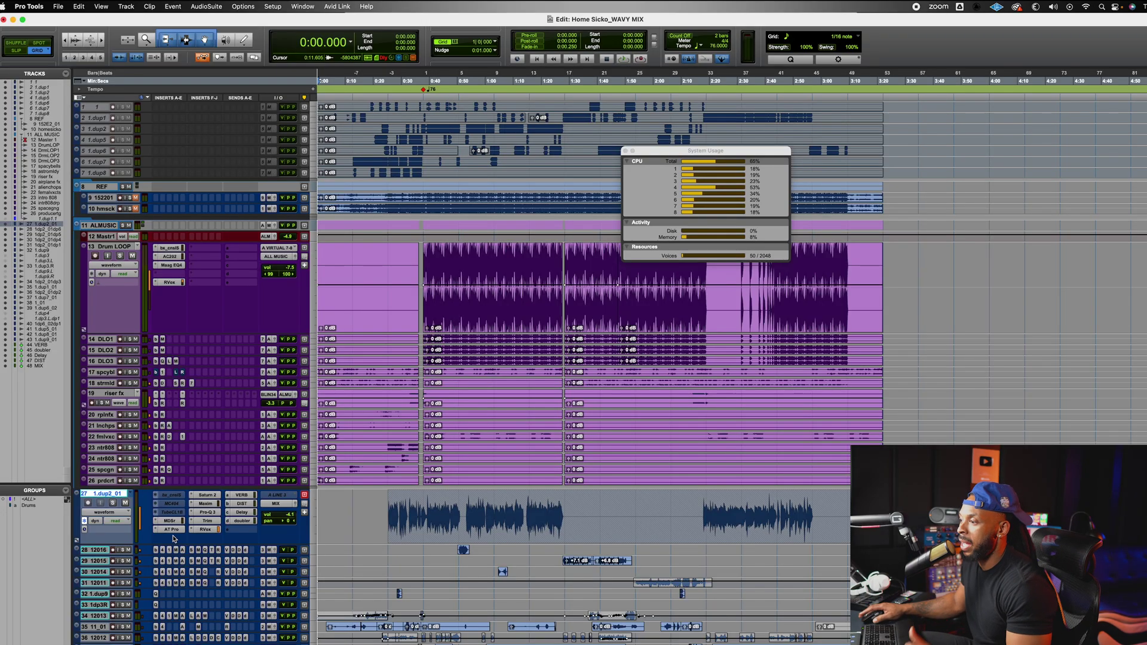
- Freeze the vocal up to AT Pro and select 0:34.736–0:50.526 of its clip
click(173, 533)
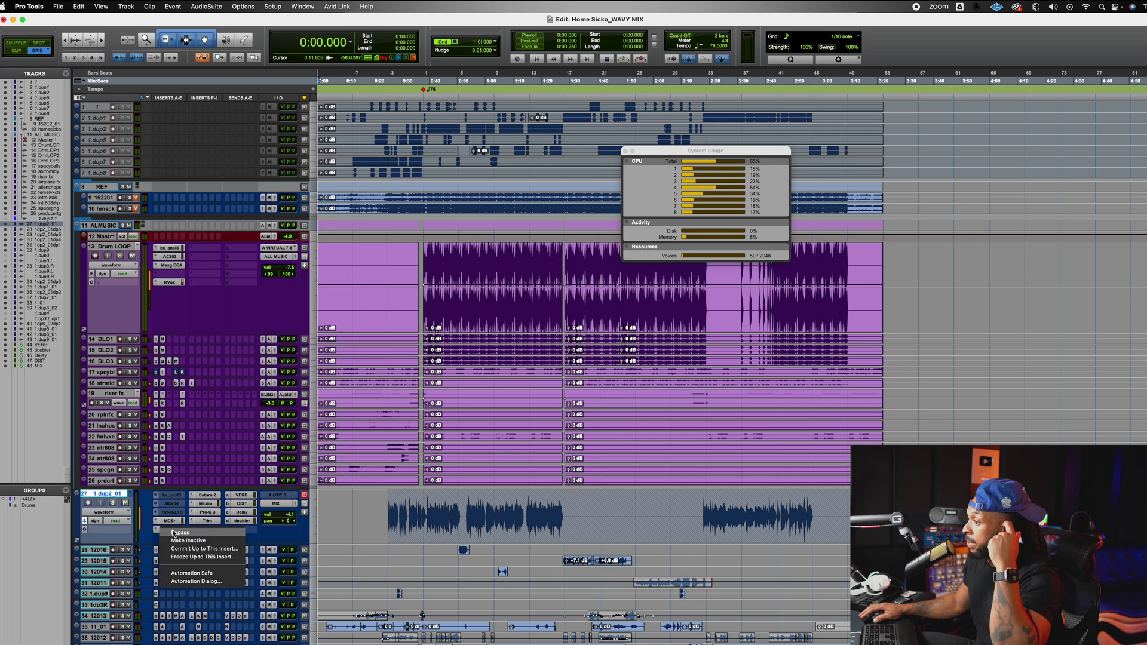
click(213, 558)
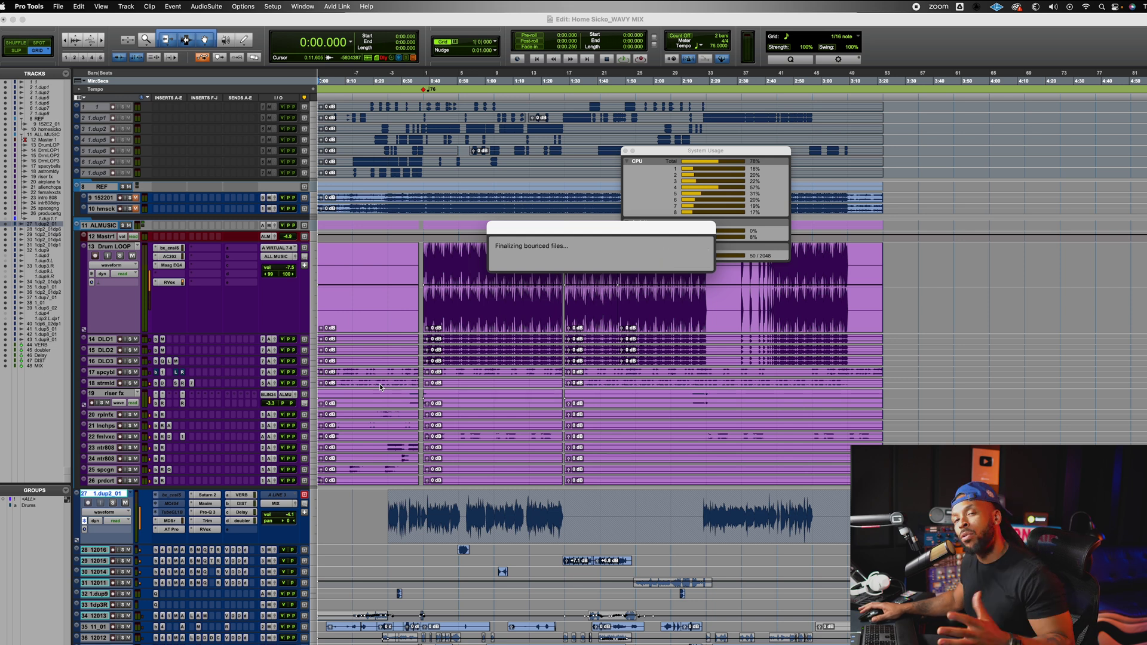
click(410, 509)
drag(416, 504, 461, 502)
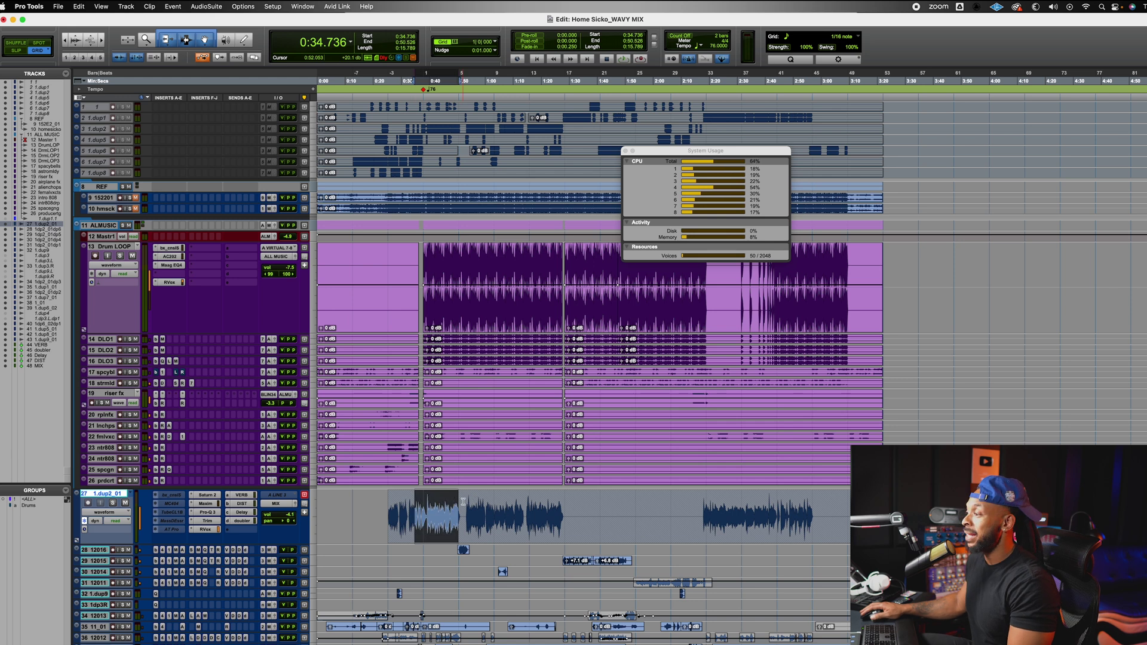
- Zoom in on the selected range and make the vocal track taller
key(super+bracketright)
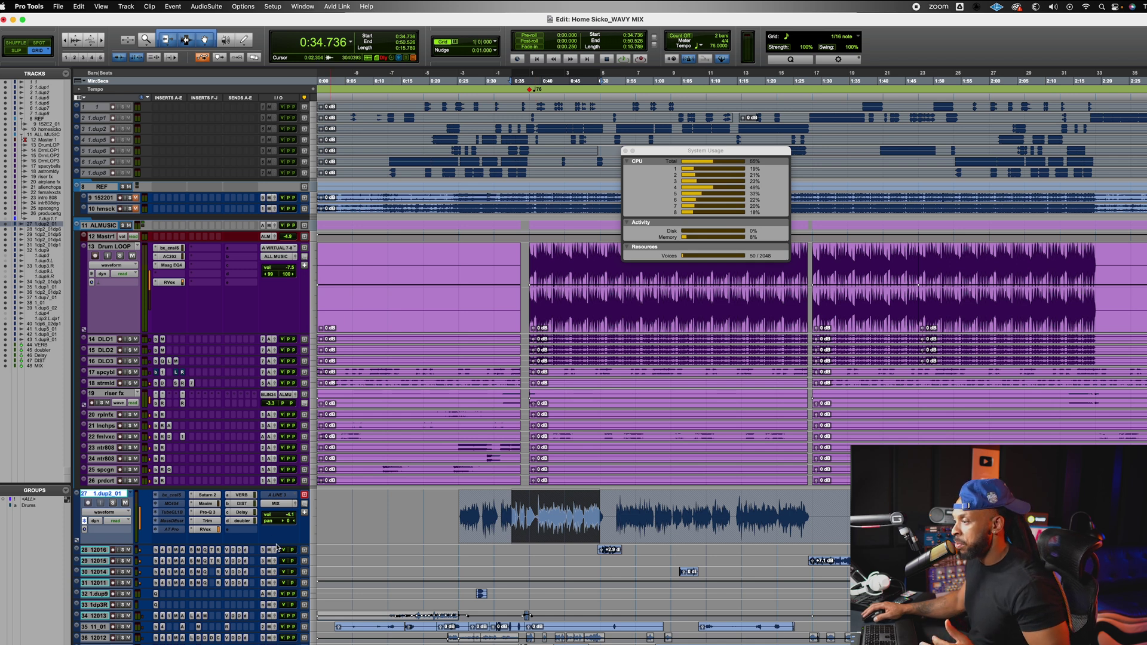
drag(277, 546, 279, 574)
key(super+bracketright)
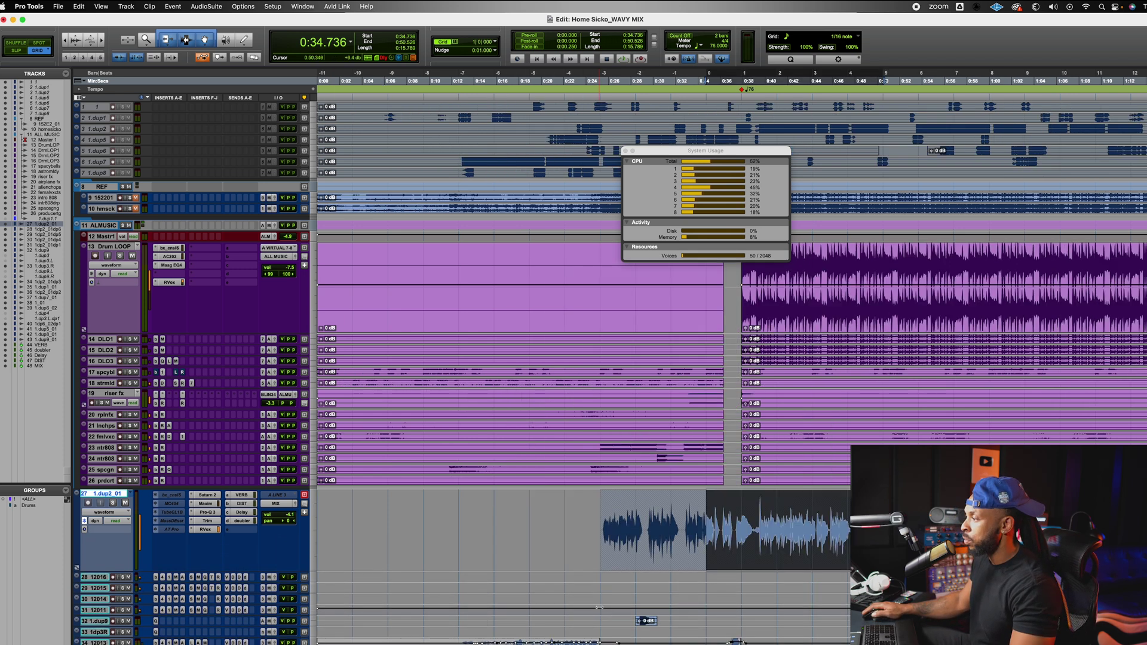
scroll(599, 608, right, 3)
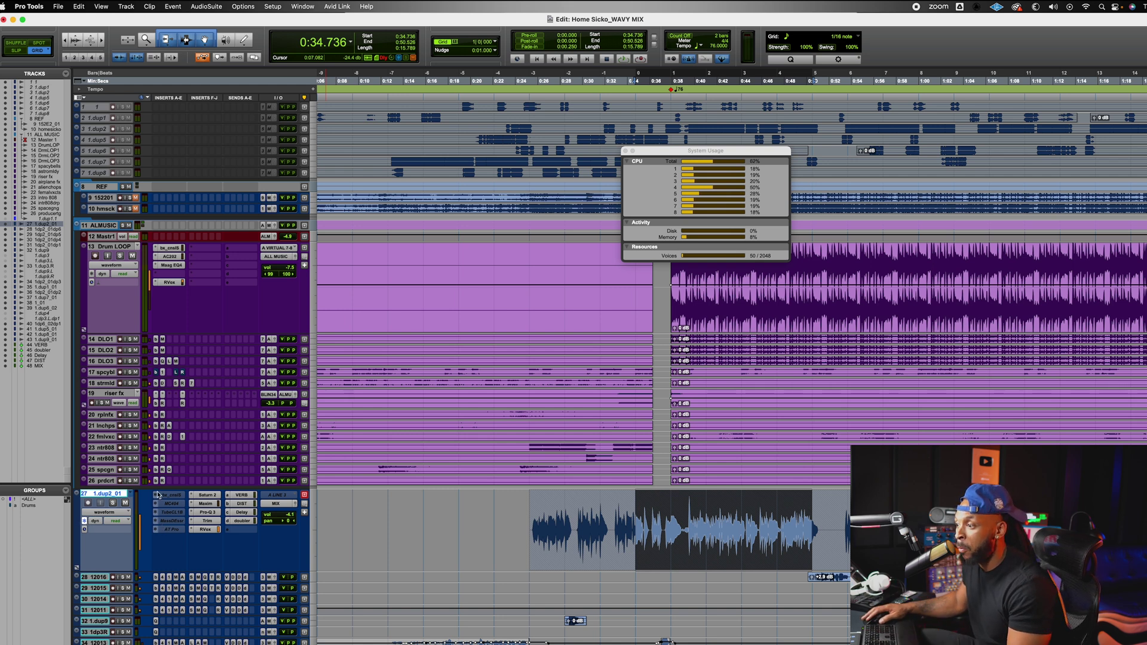
- Unfreeze 1.dup2_01, cancel the render, and place the edit point at 0:22.105
click(84, 523)
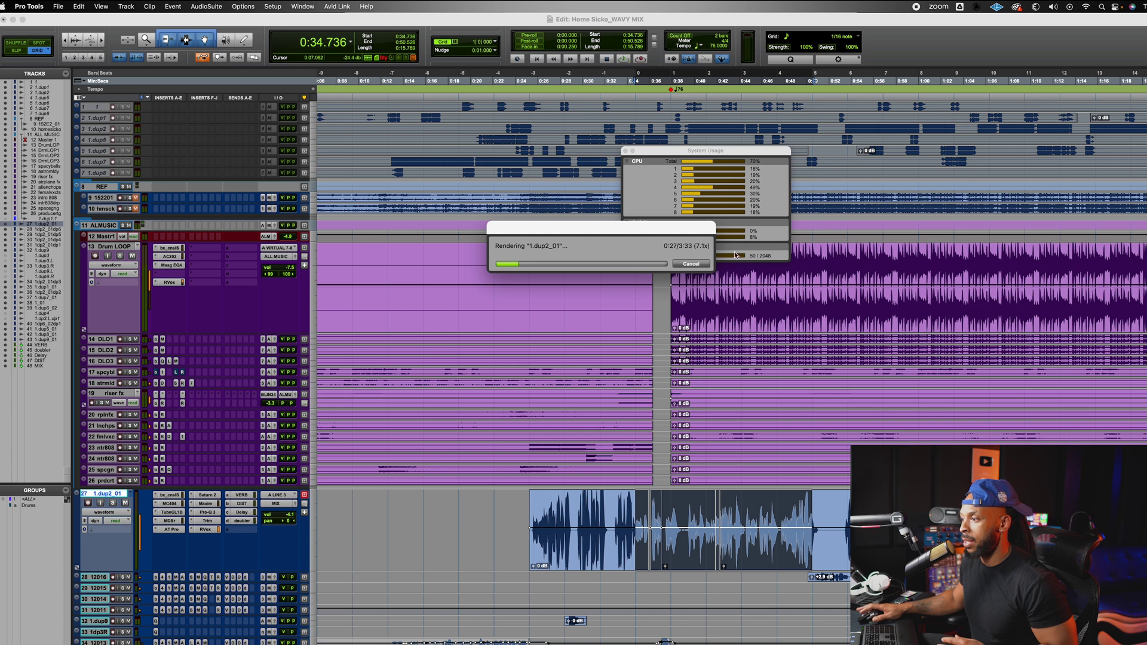
click(693, 266)
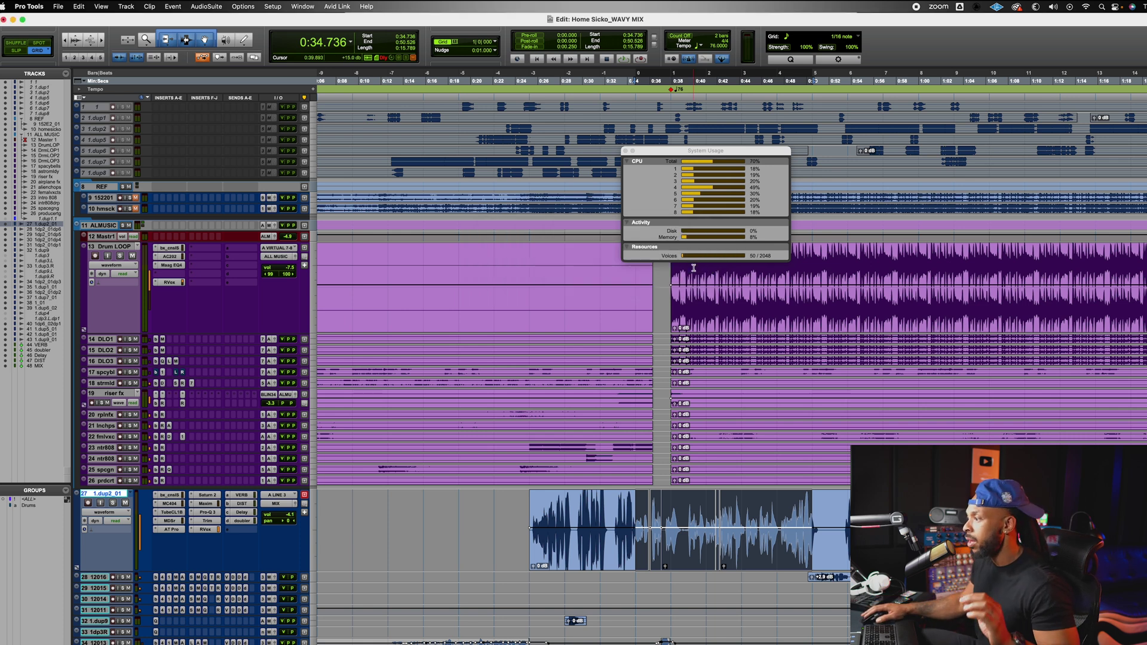
click(495, 522)
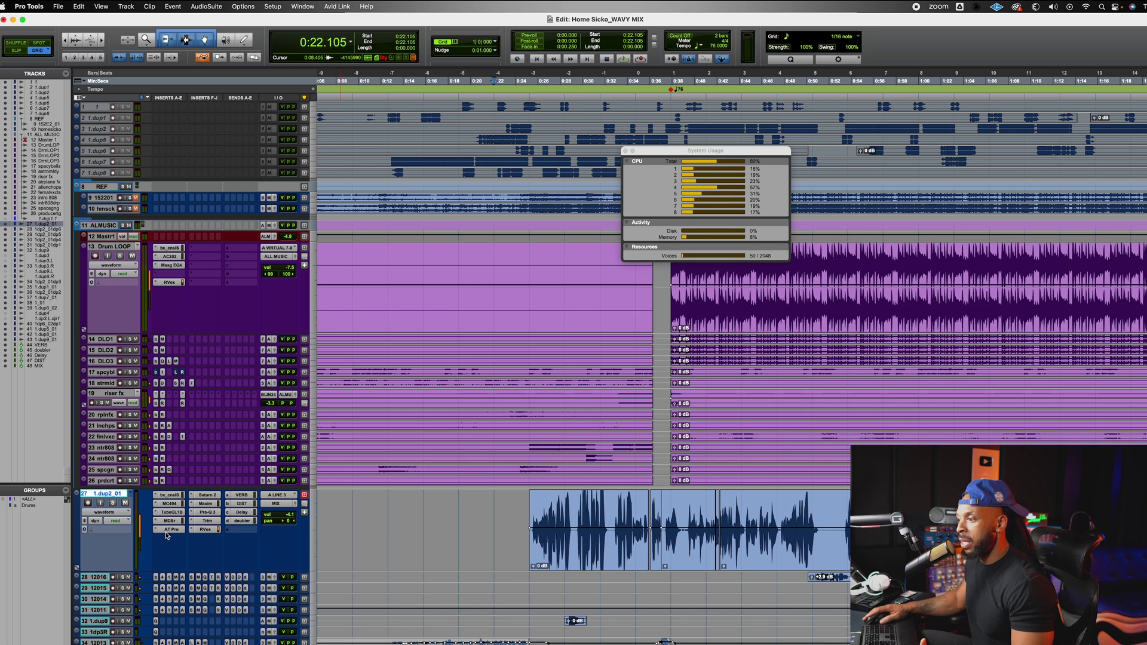
right_click(172, 531)
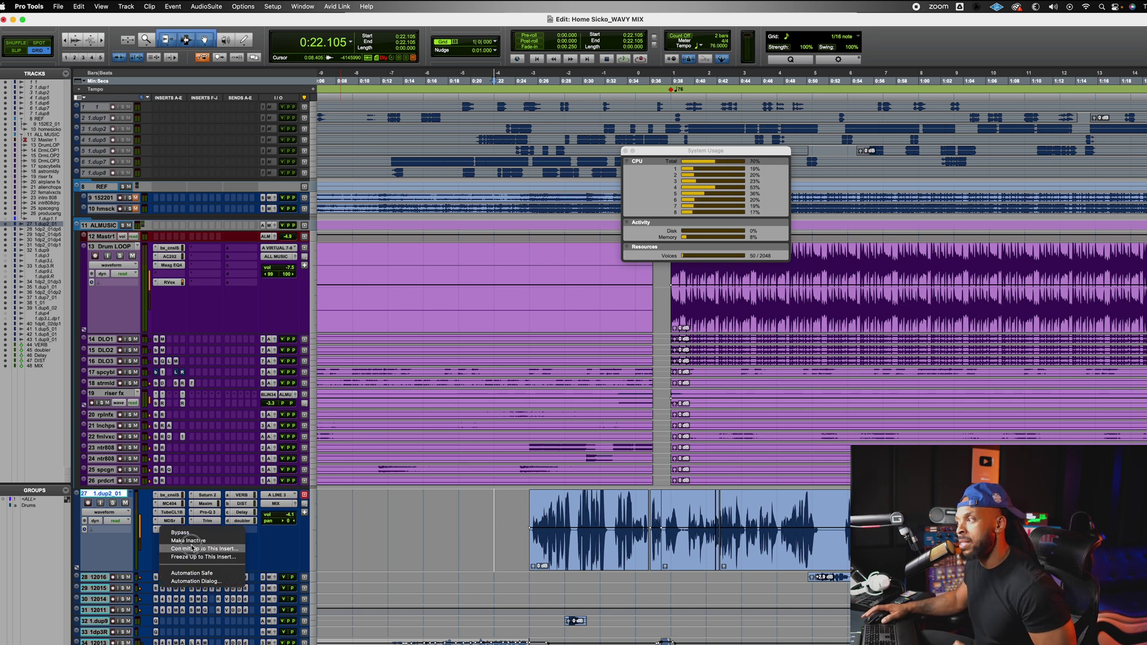
- Commit the whole 1.dup2_01 track with Consolidate Clips on and the source track made inactive
click(193, 548)
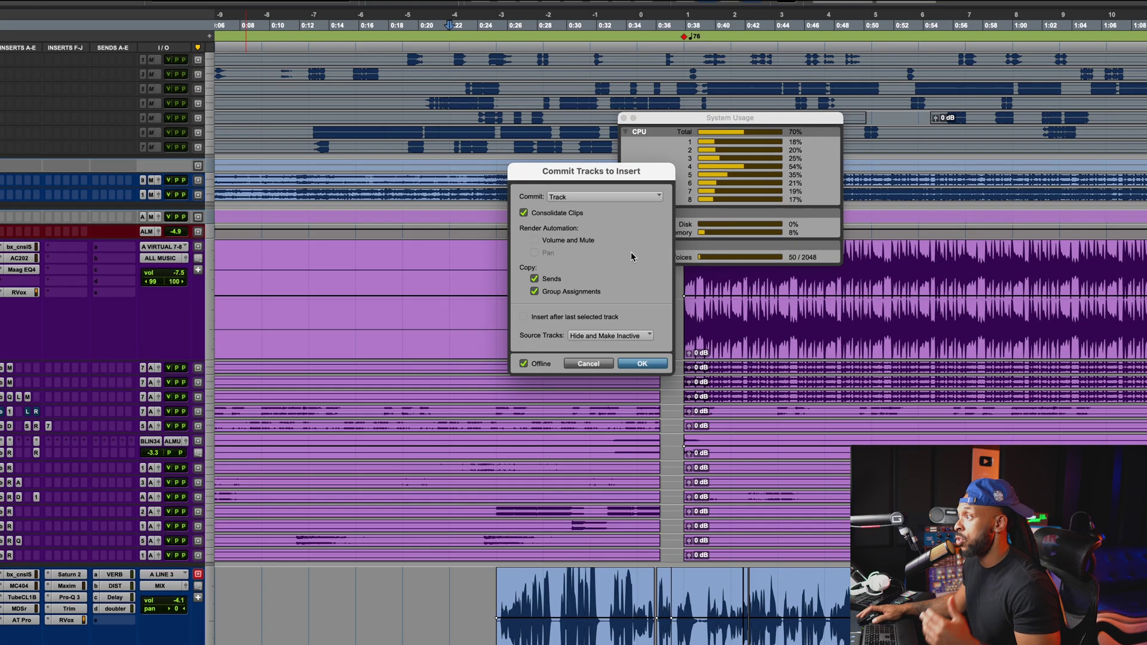
drag(577, 170, 573, 174)
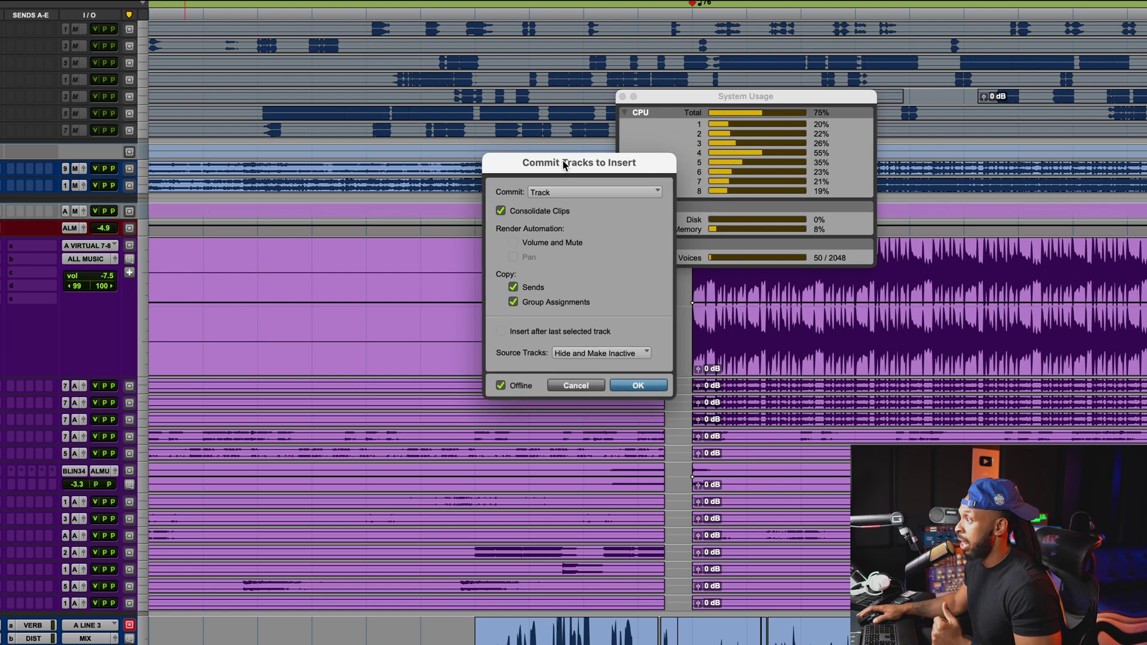
click(571, 199)
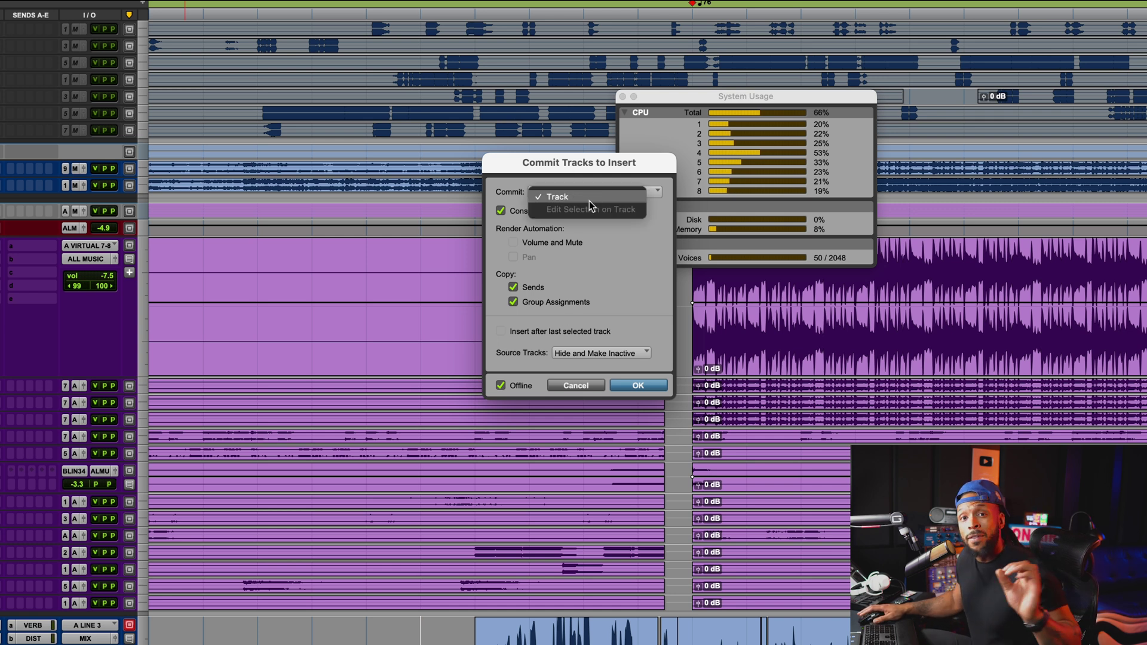
click(608, 242)
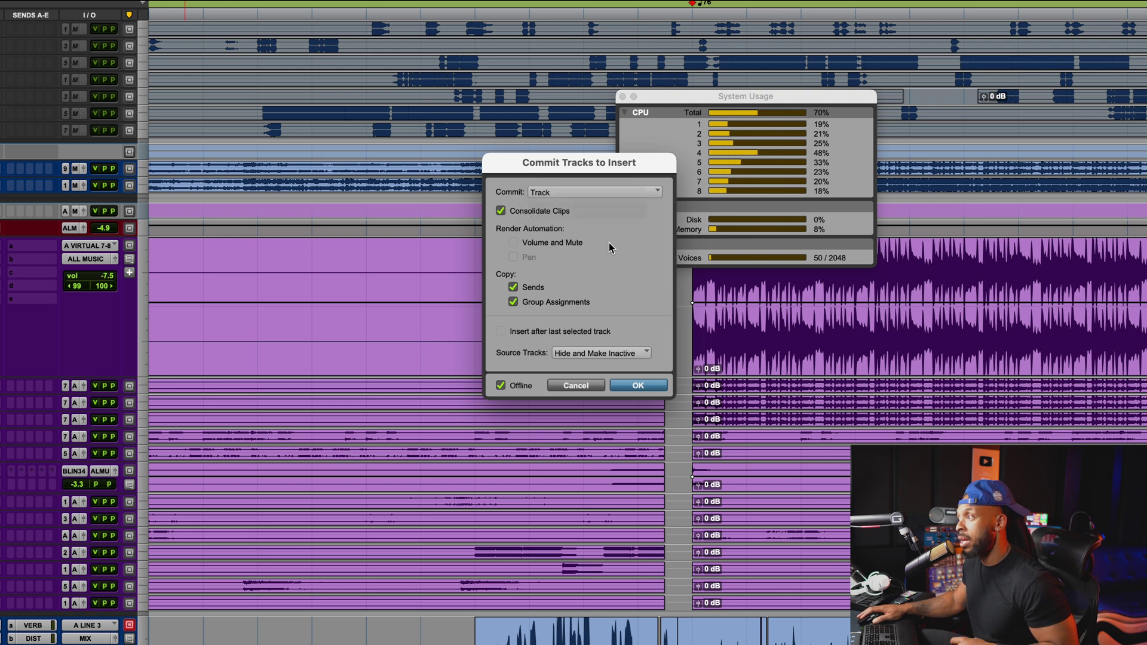
click(545, 212)
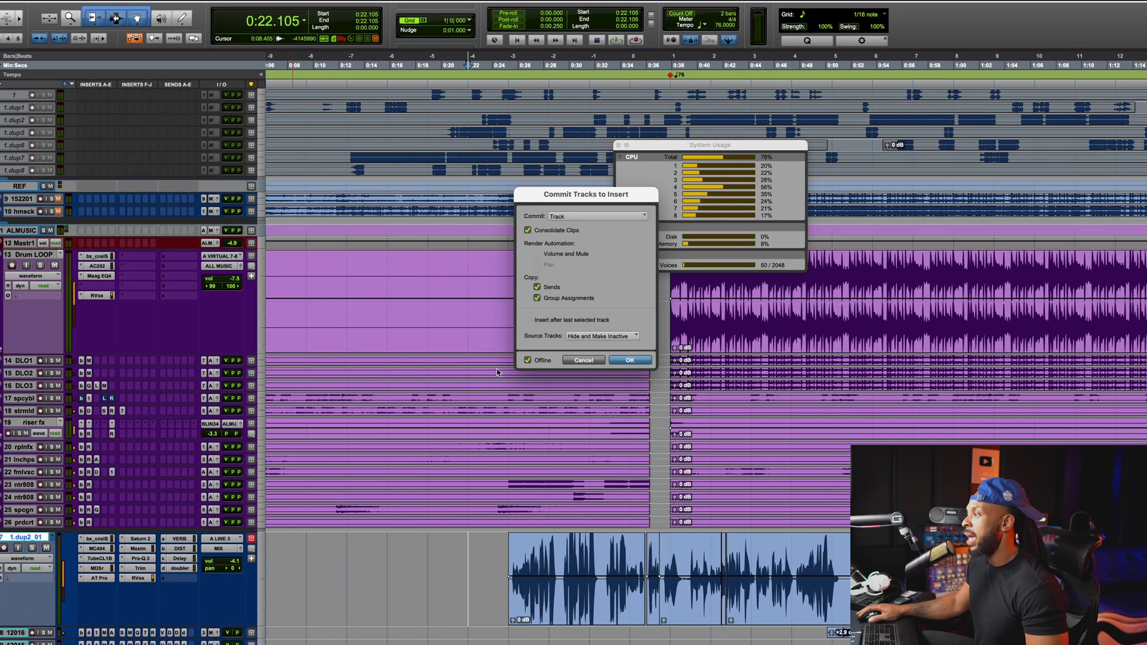
click(582, 338)
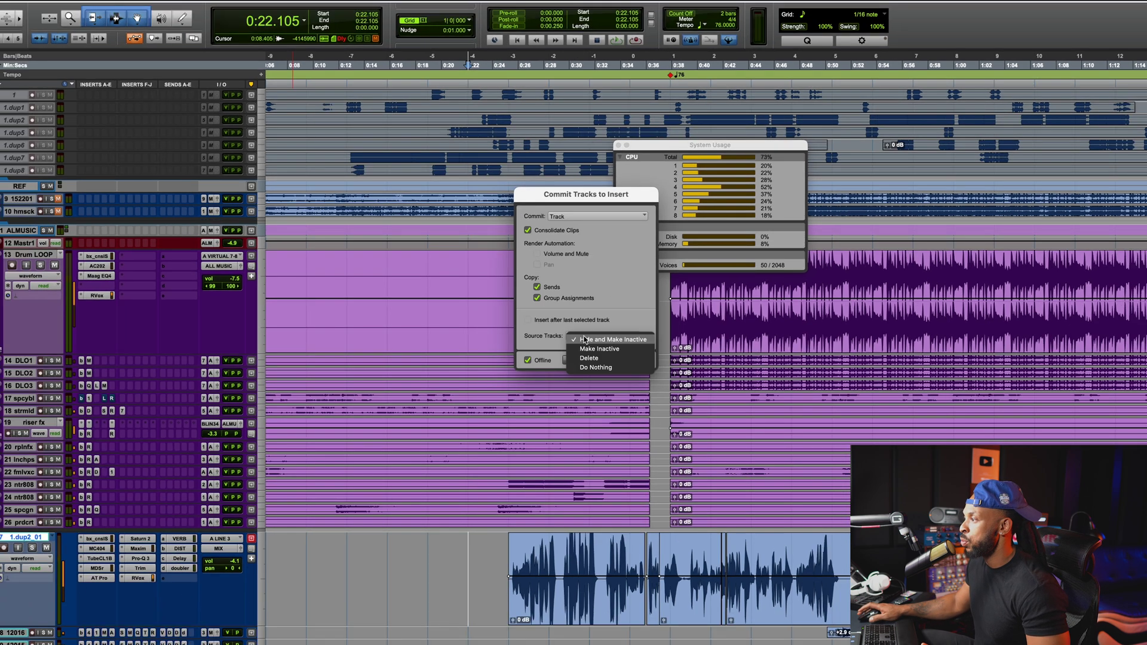
click(624, 368)
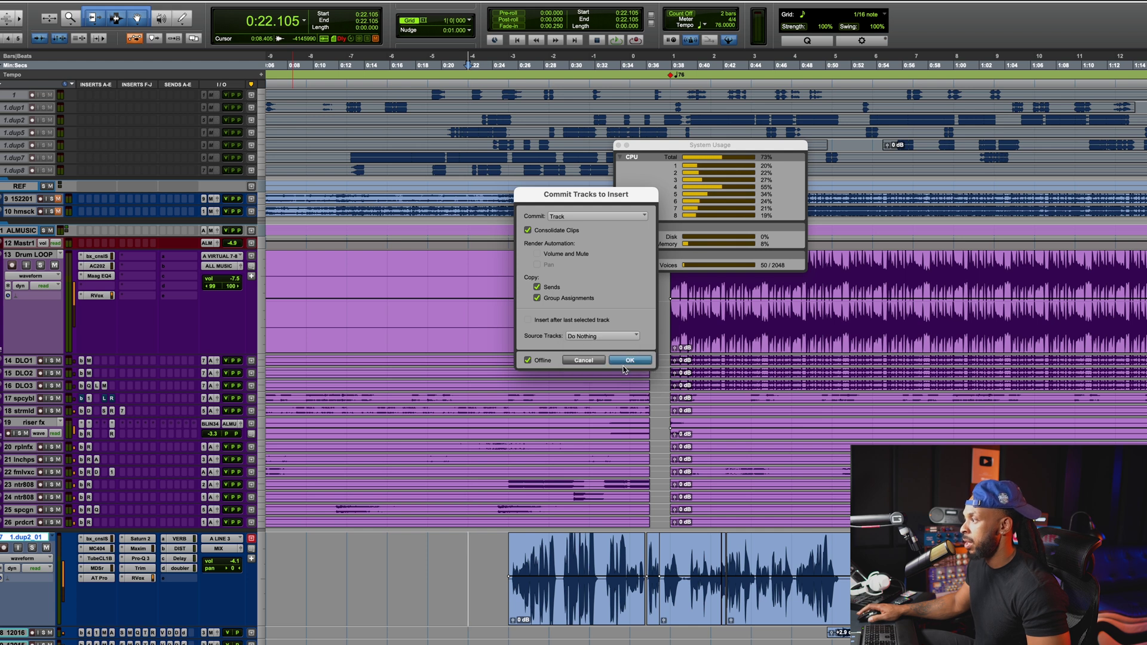
click(603, 336)
click(602, 319)
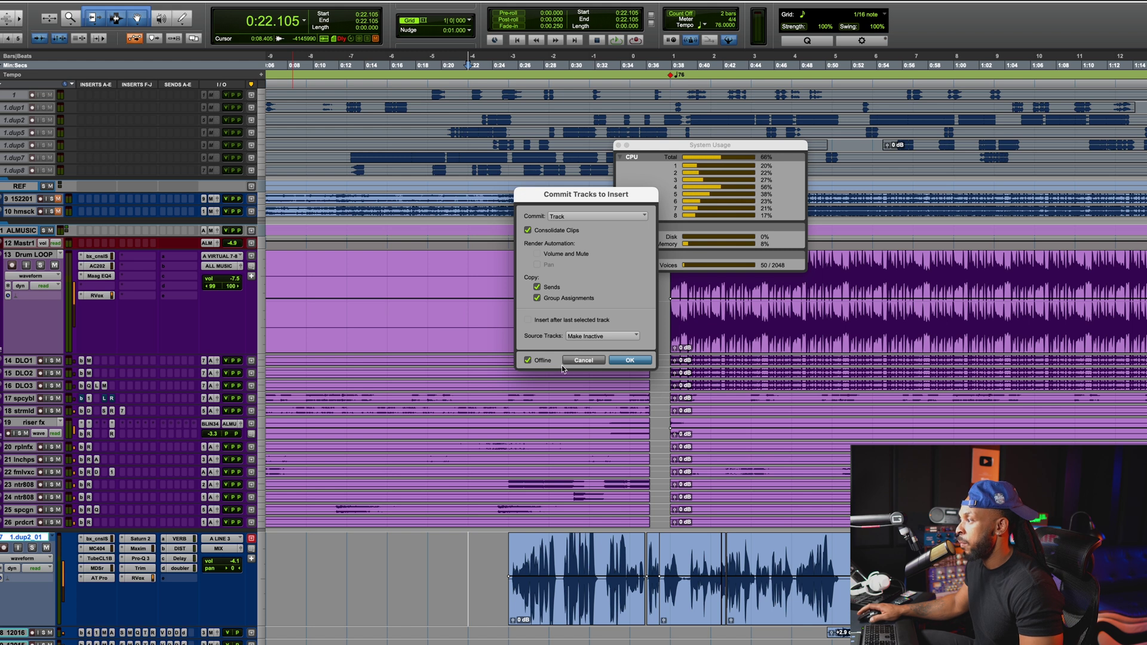
click(633, 363)
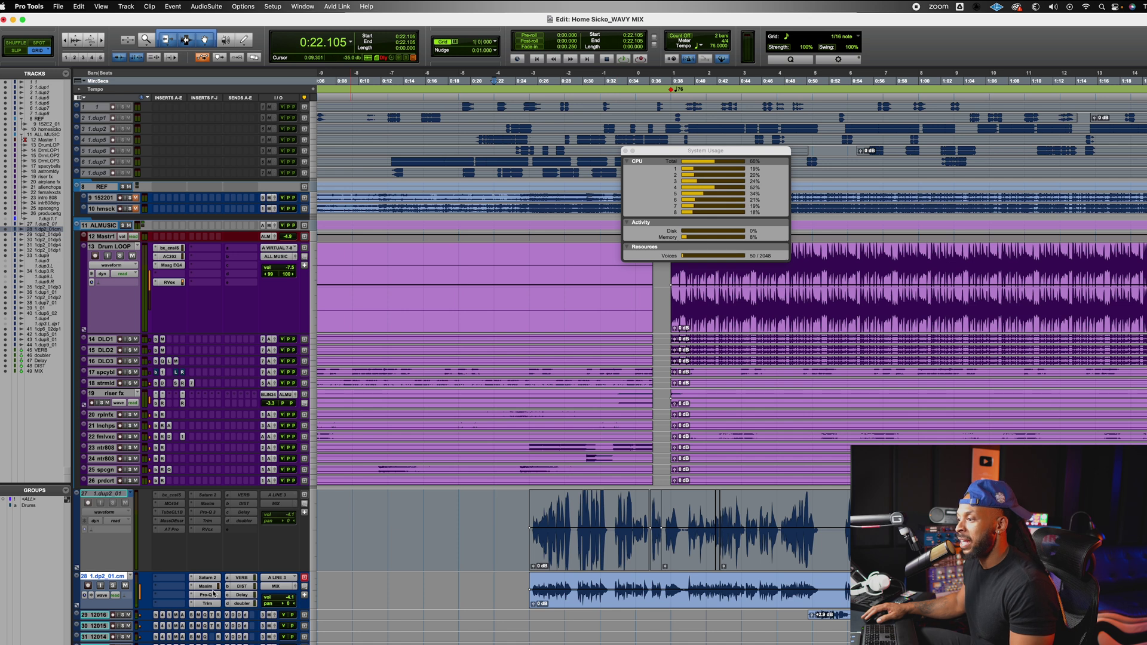
- Make the 1.dup2_01.cm track taller and zoom out to show the whole song
drag(228, 610, 229, 642)
scroll(228, 642, down, 2)
key(super+bracketleft)
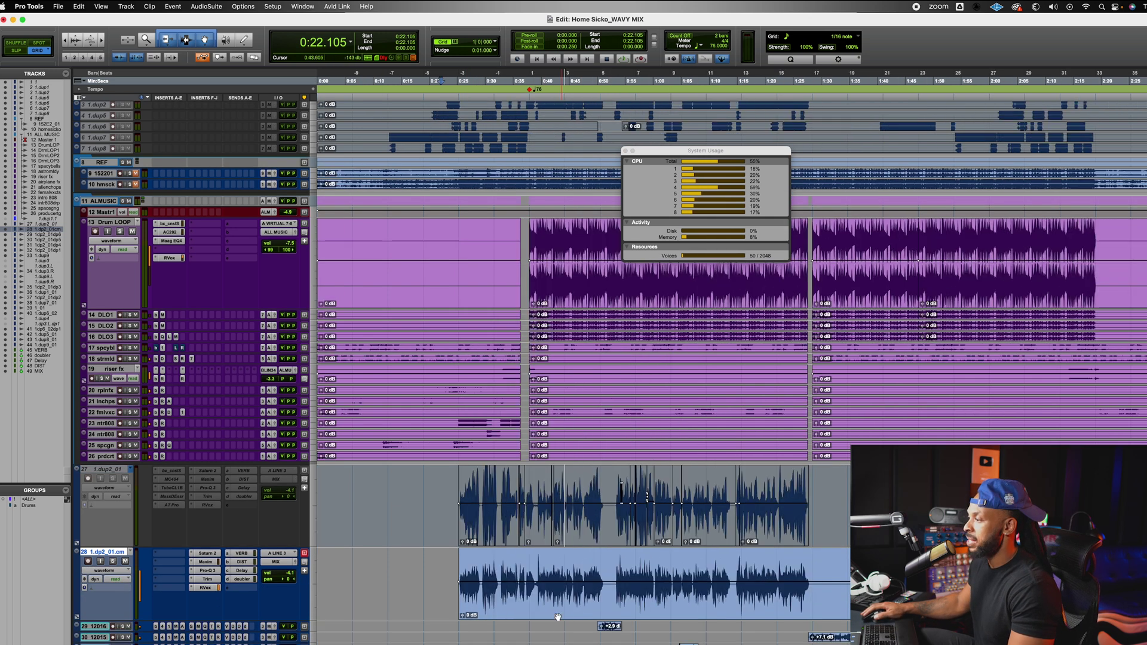
key(super+bracketleft)
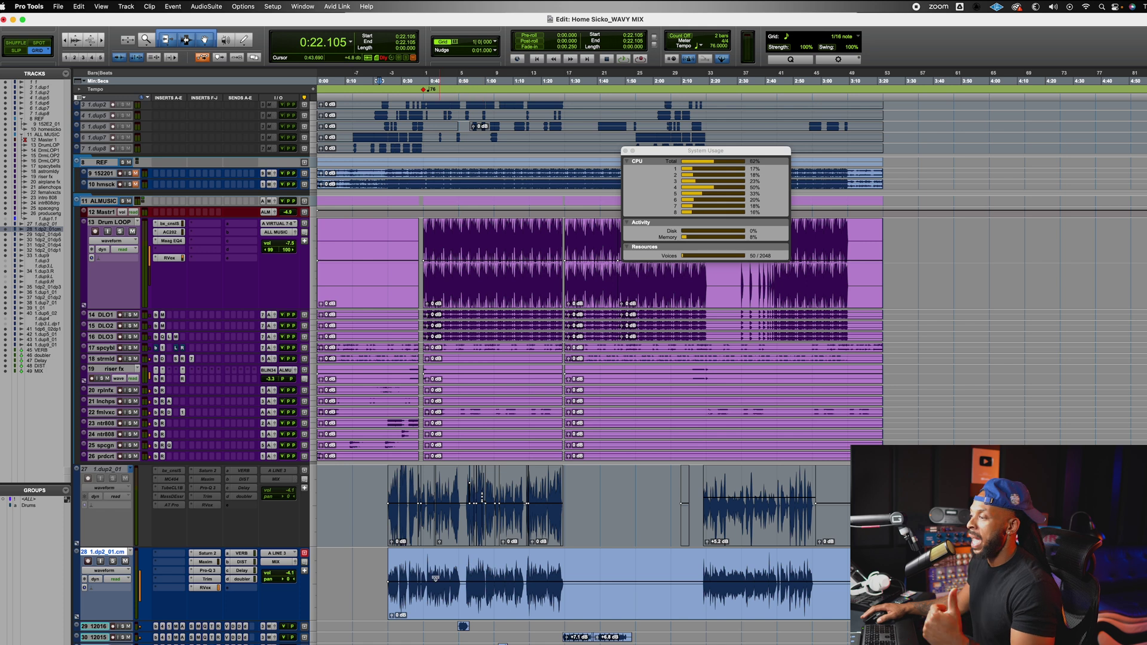
- Set the playback position to 0:15.789, then jump to the end of the session
click(180, 587)
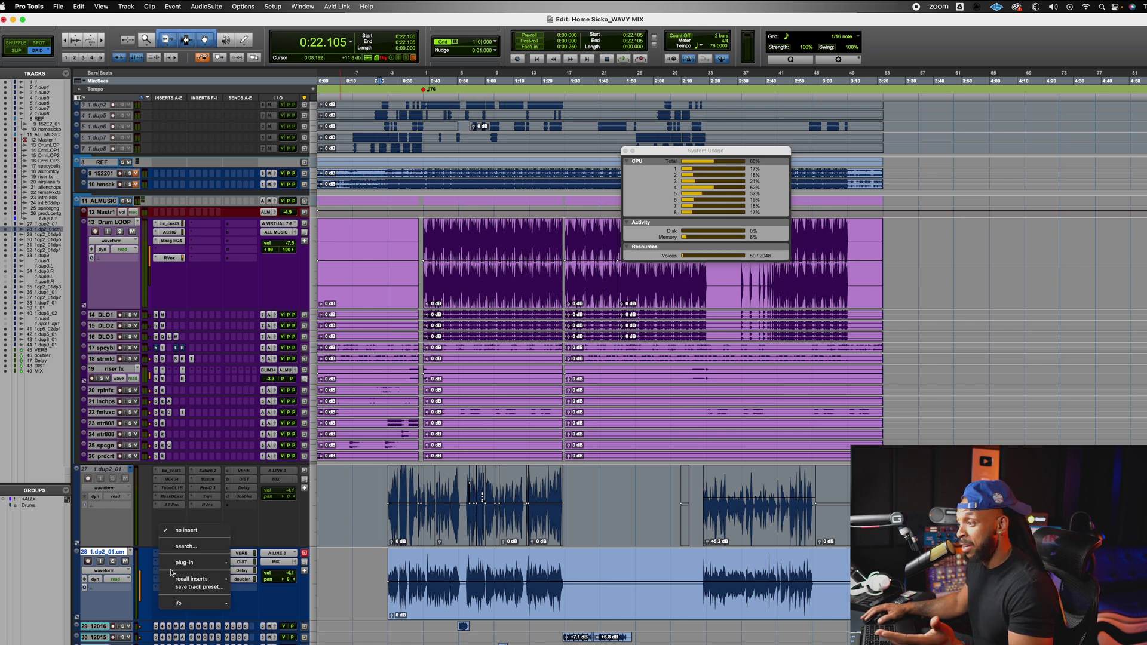
click(182, 589)
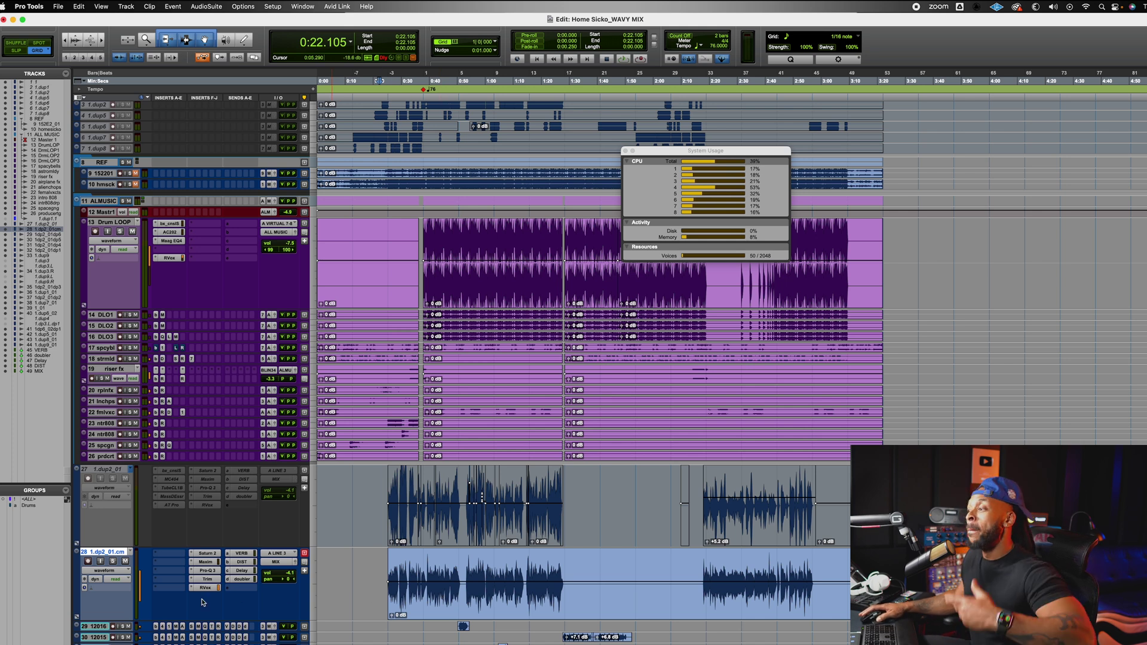
click(359, 481)
key(alt+Return)
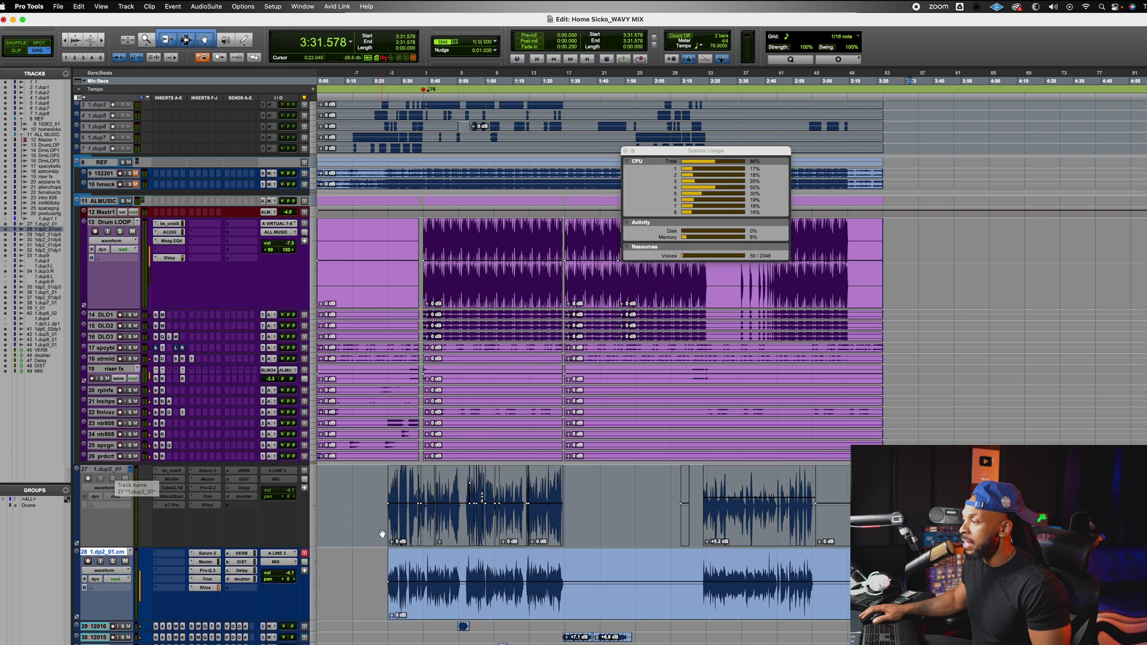
- Set playback to 0:06.315, scroll down to the effect returns and select the MIX track
click(335, 494)
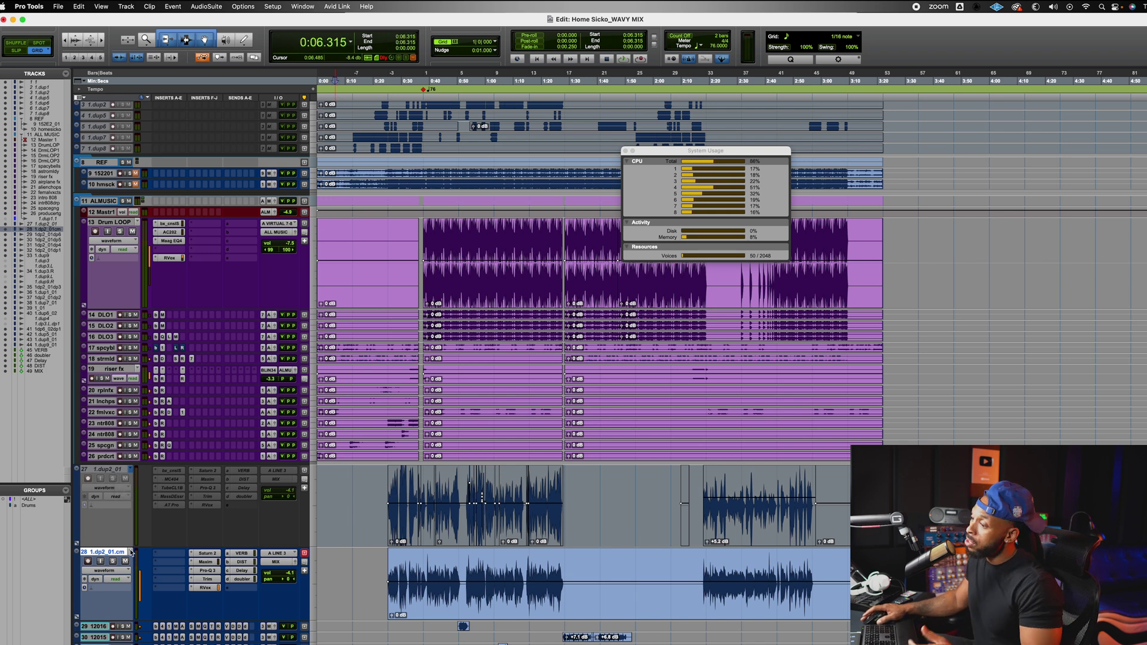
right_click(126, 553)
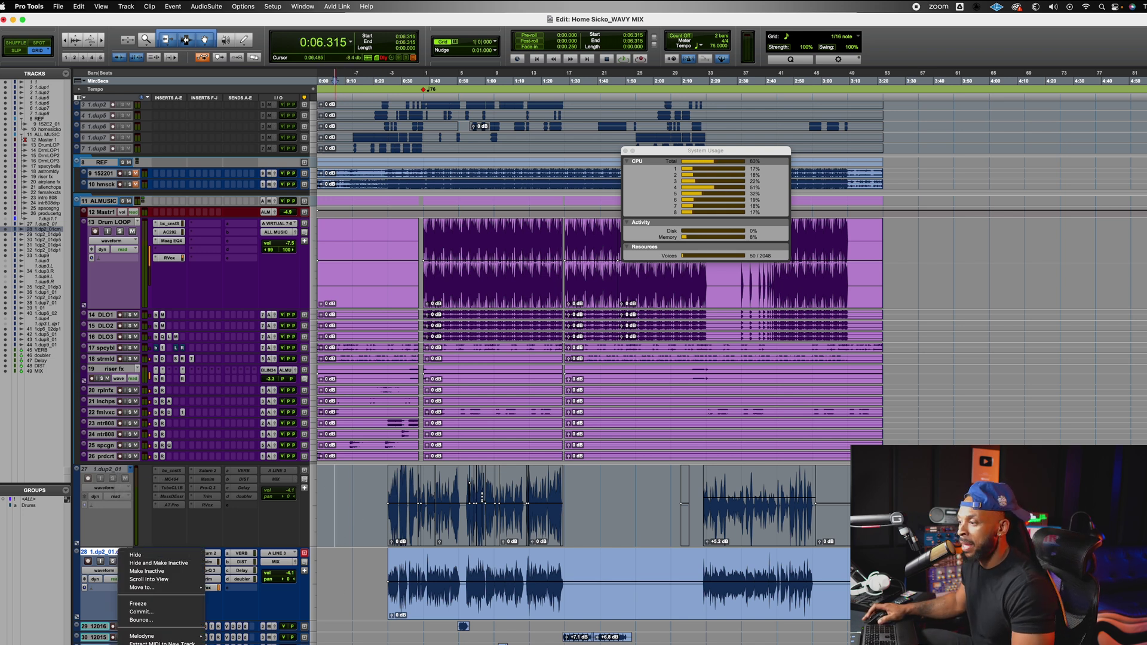
scroll(161, 567, down, 2)
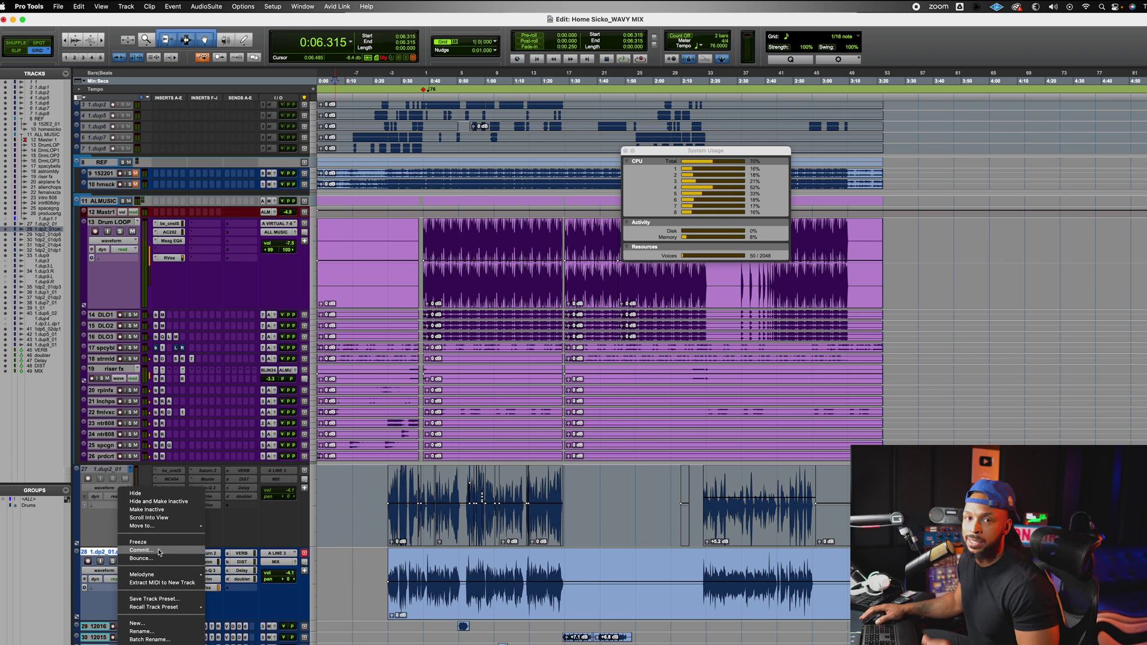
click(377, 569)
scroll(377, 568, down, 5)
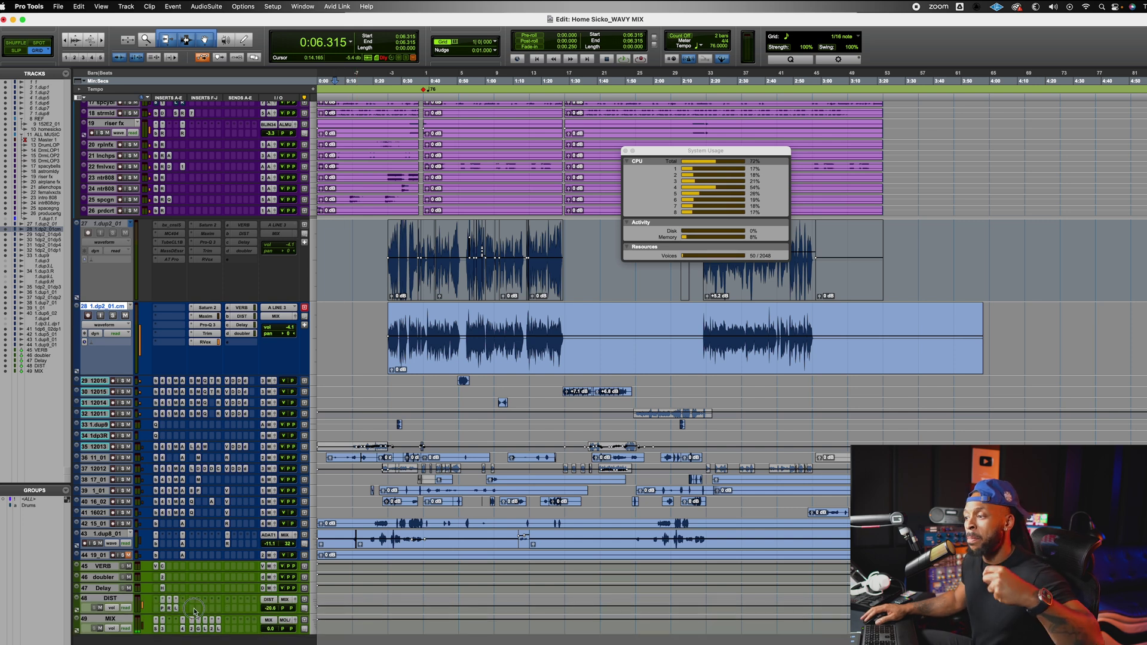
click(105, 620)
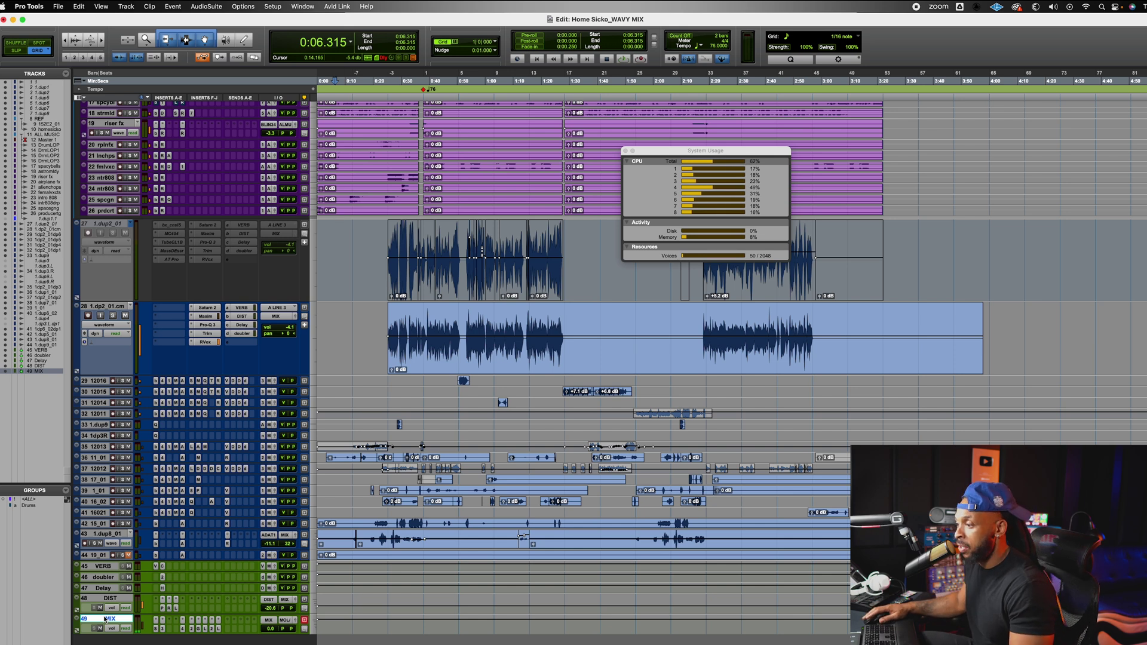
- Commit the MIX track with default Commit Tracks settings to create MIX.cm
right_click(107, 621)
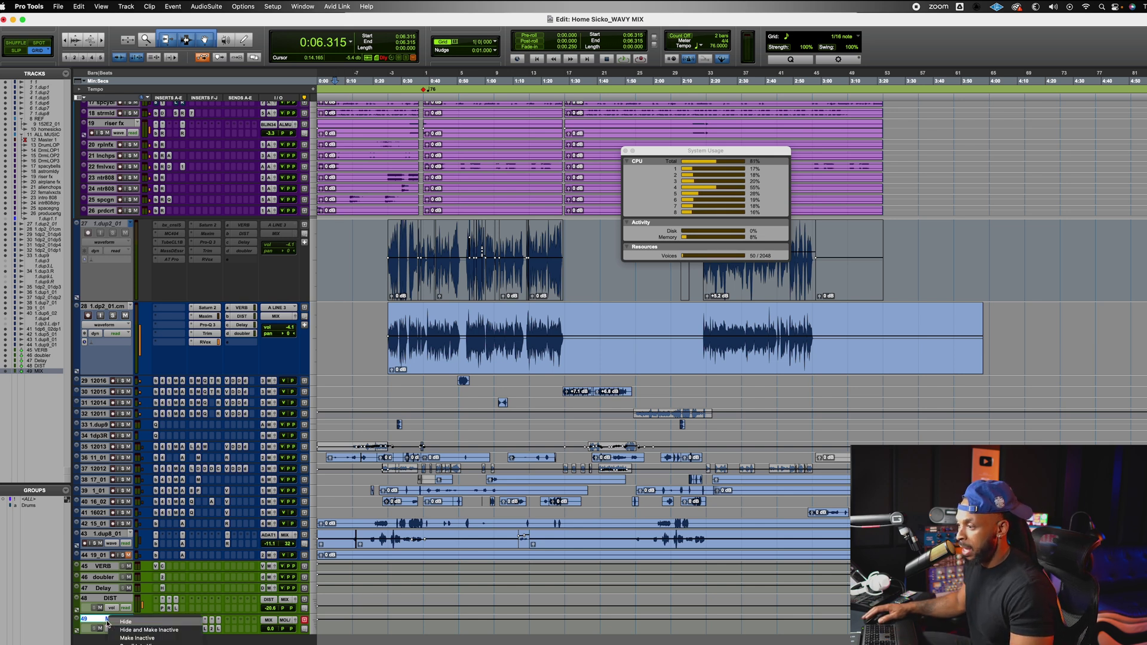
scroll(153, 627, down, 5)
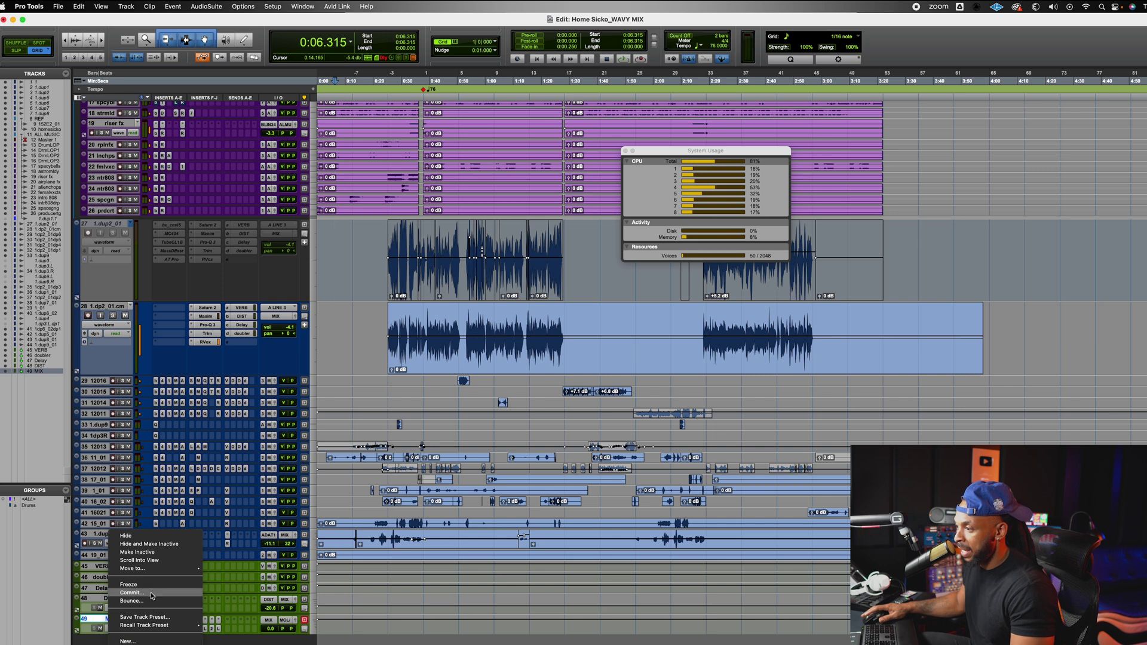
click(153, 593)
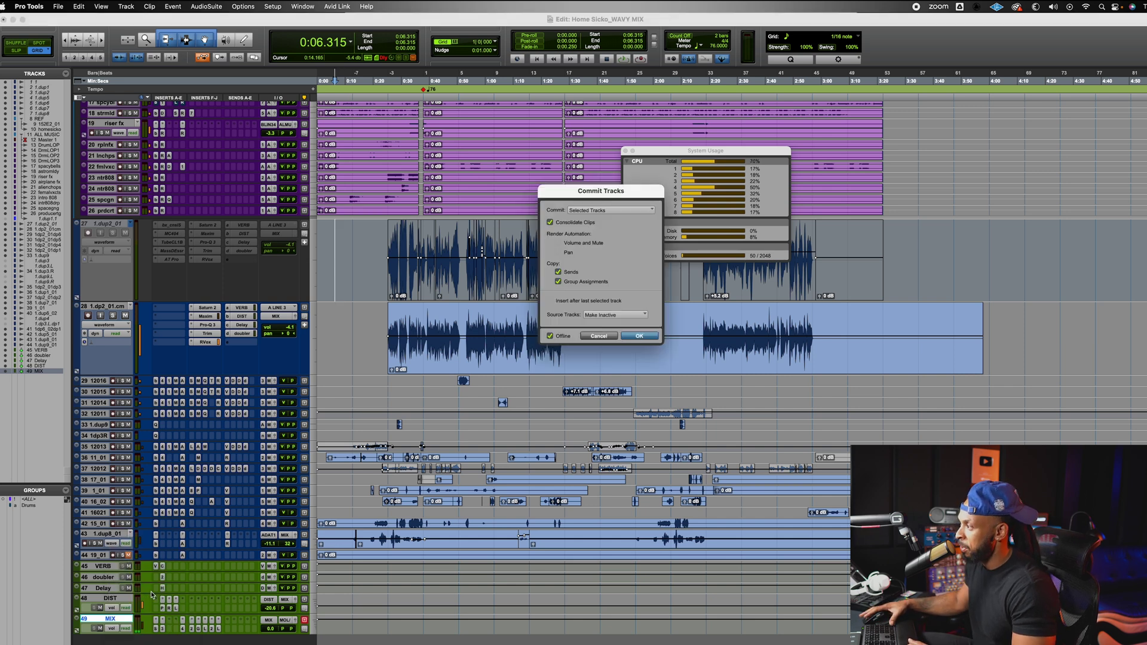
key(Return)
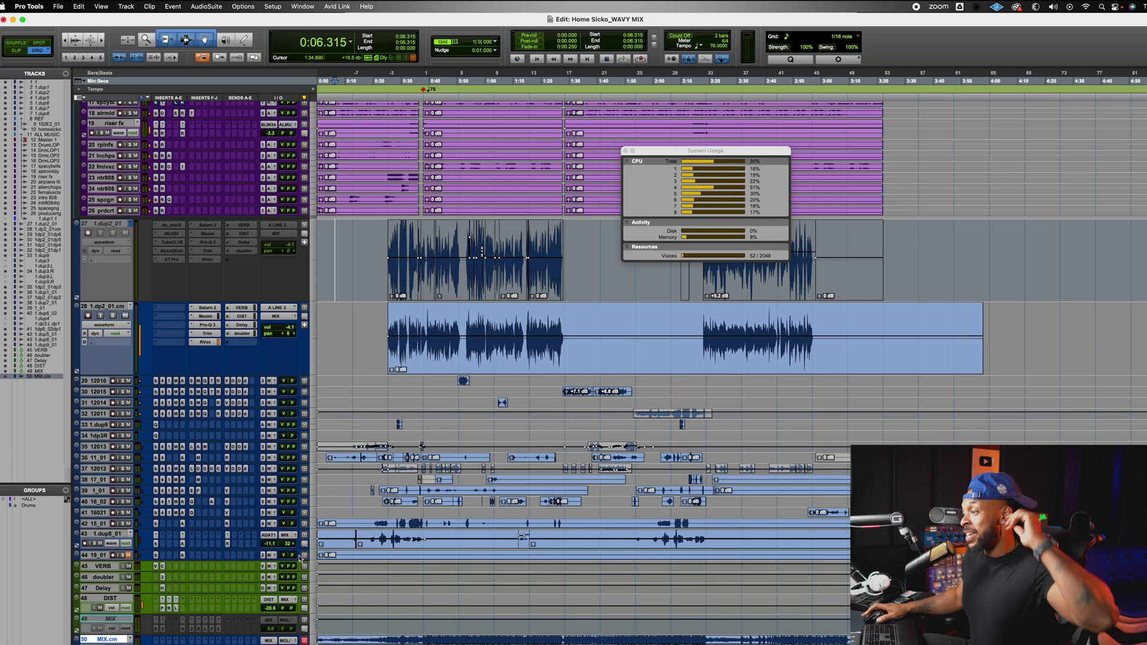
scroll(300, 558, down, 3)
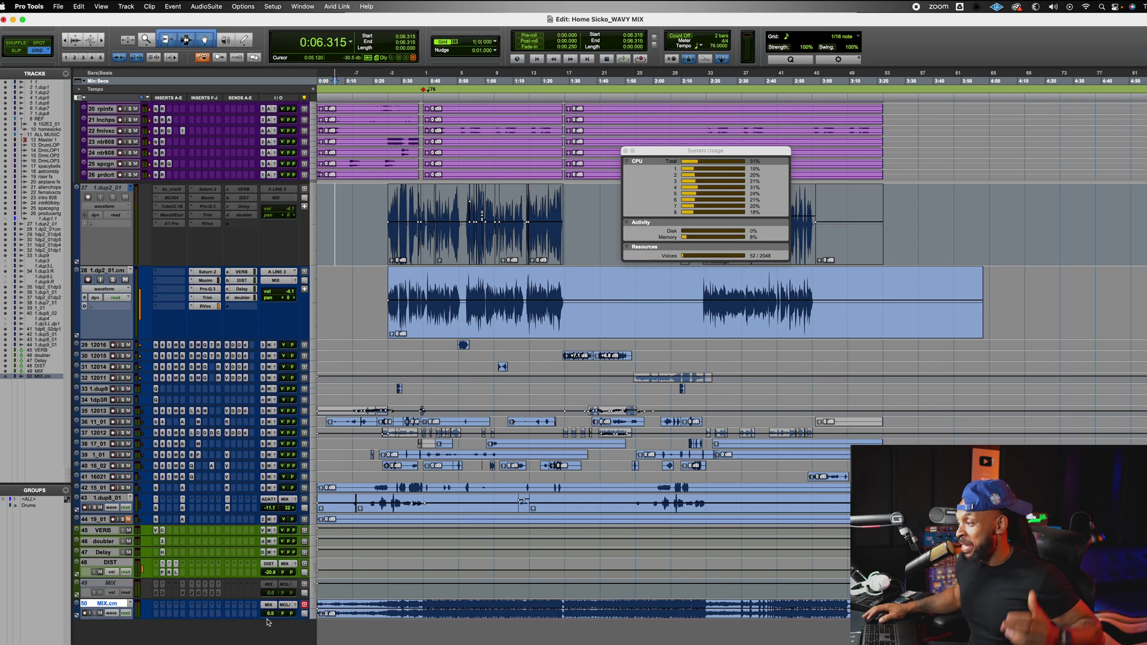
- Heighten the MIX.cm track to show its waveform and place the playhead at 1:06.315
drag(267, 620, 268, 642)
scroll(577, 625, down, 1)
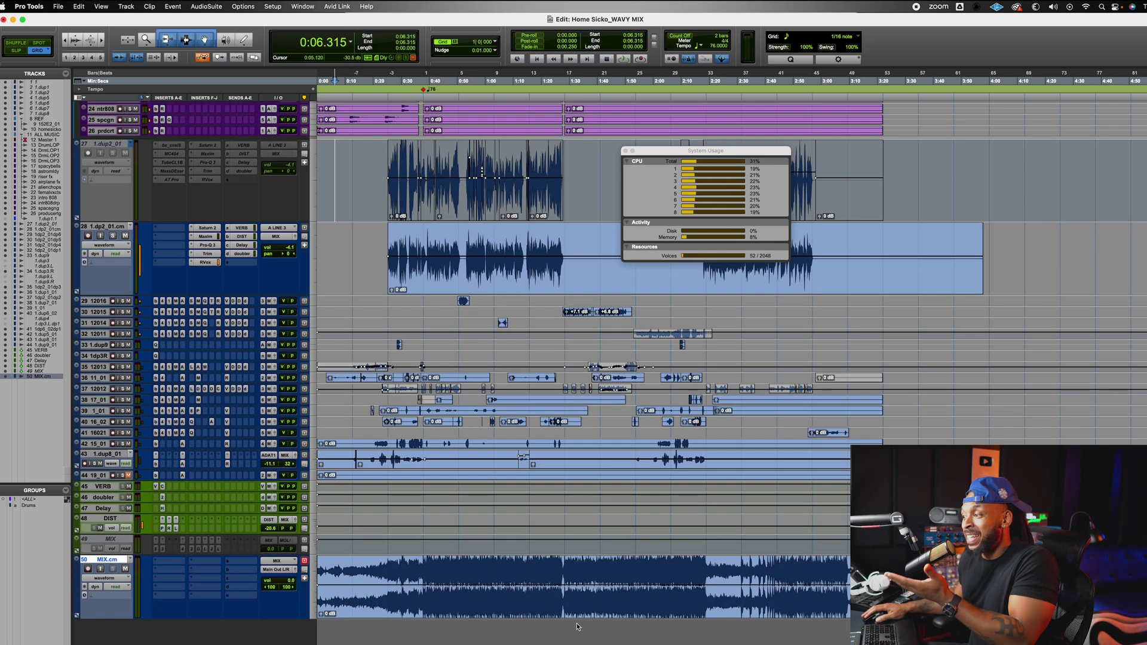
click(503, 566)
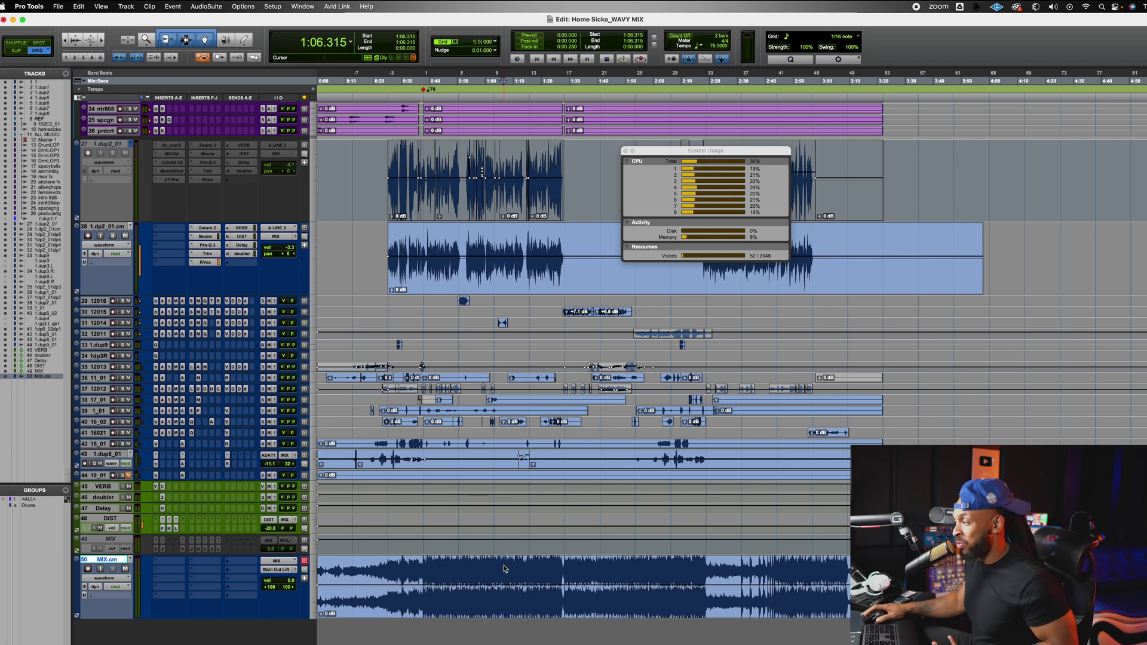
- Solo MIX.cm, play the printed mix briefly, then stop and unsolo it
click(113, 569)
key(space)
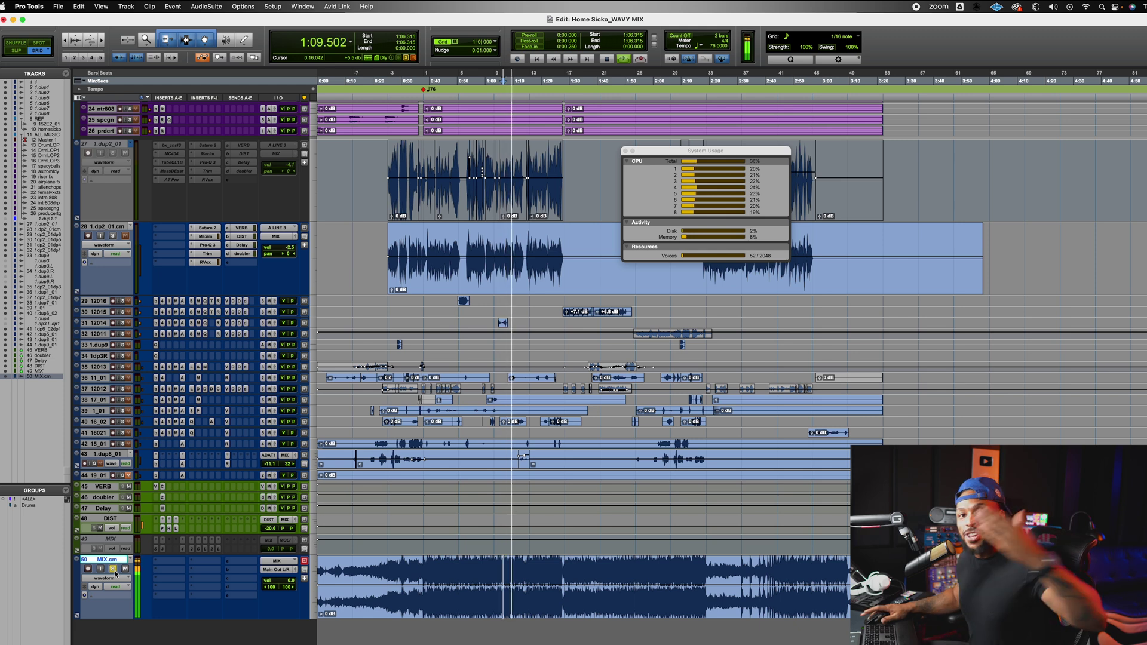
key(space)
click(113, 569)
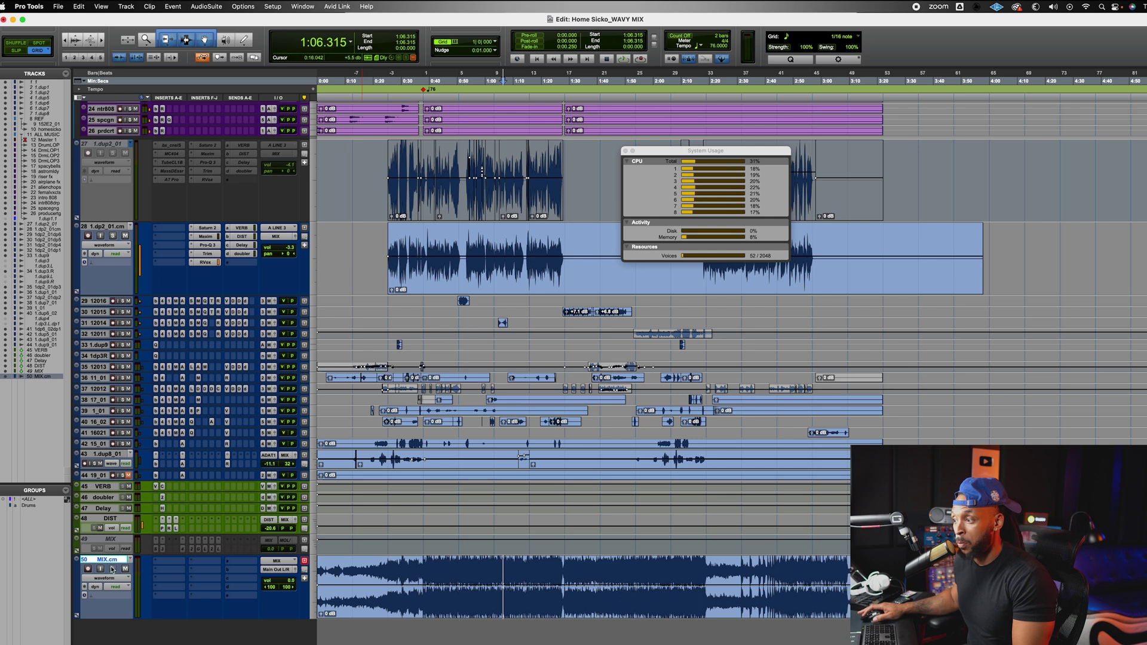
- Select the VERB, doubler and Delay tracks, add DIST, then dismiss the track options menu
drag(92, 487, 103, 518)
right_click(103, 518)
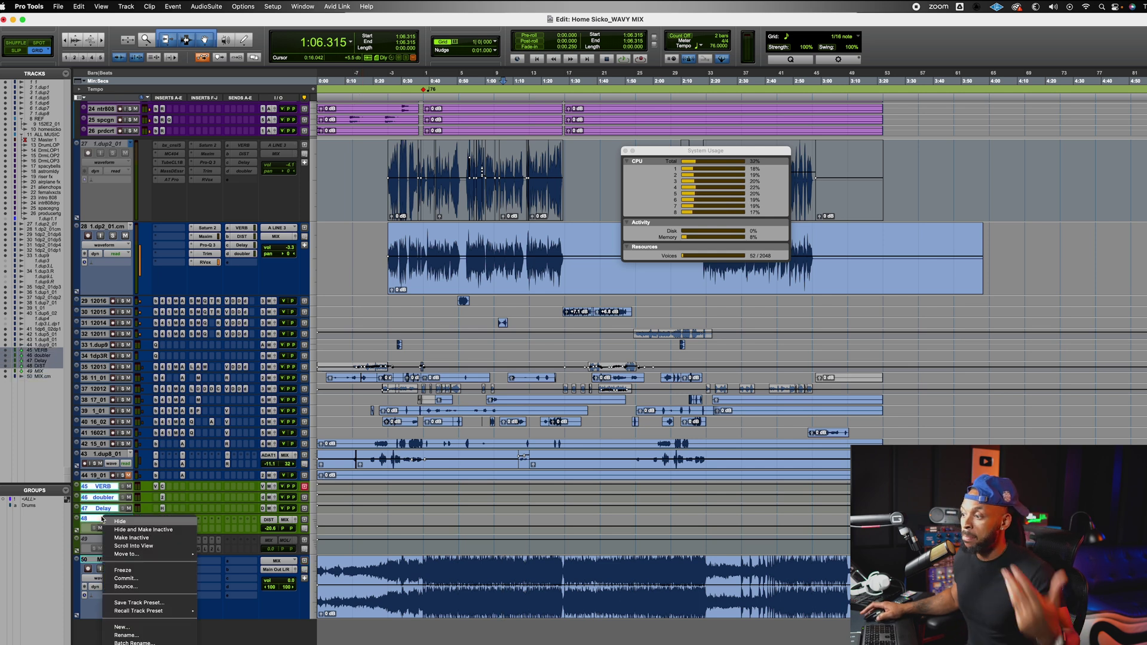
click(149, 592)
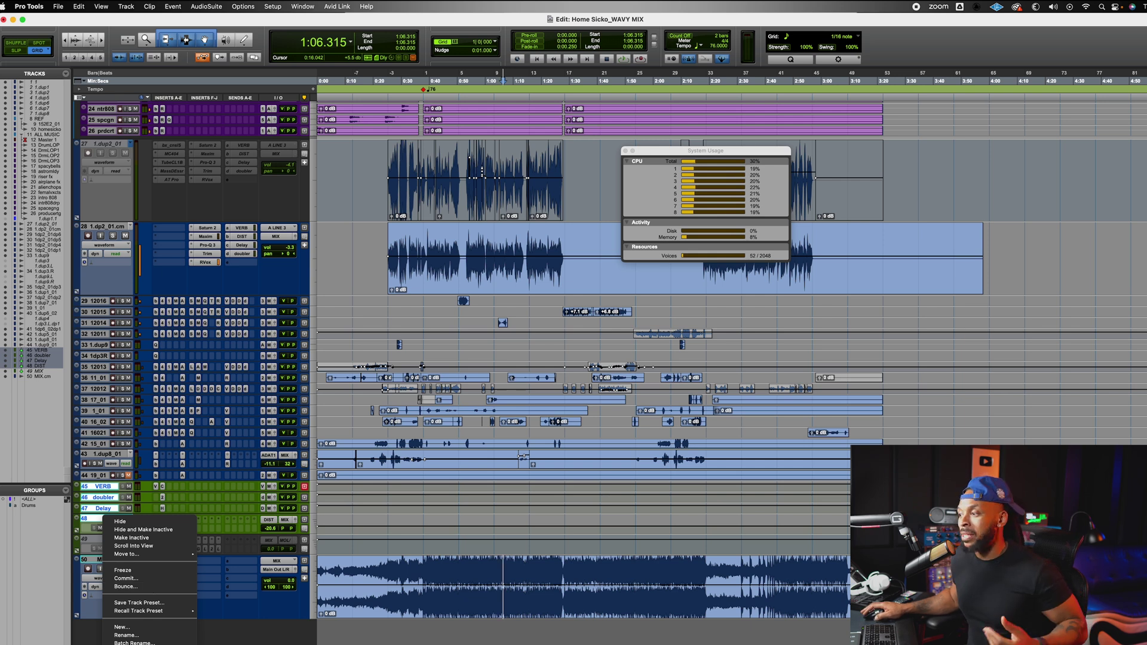